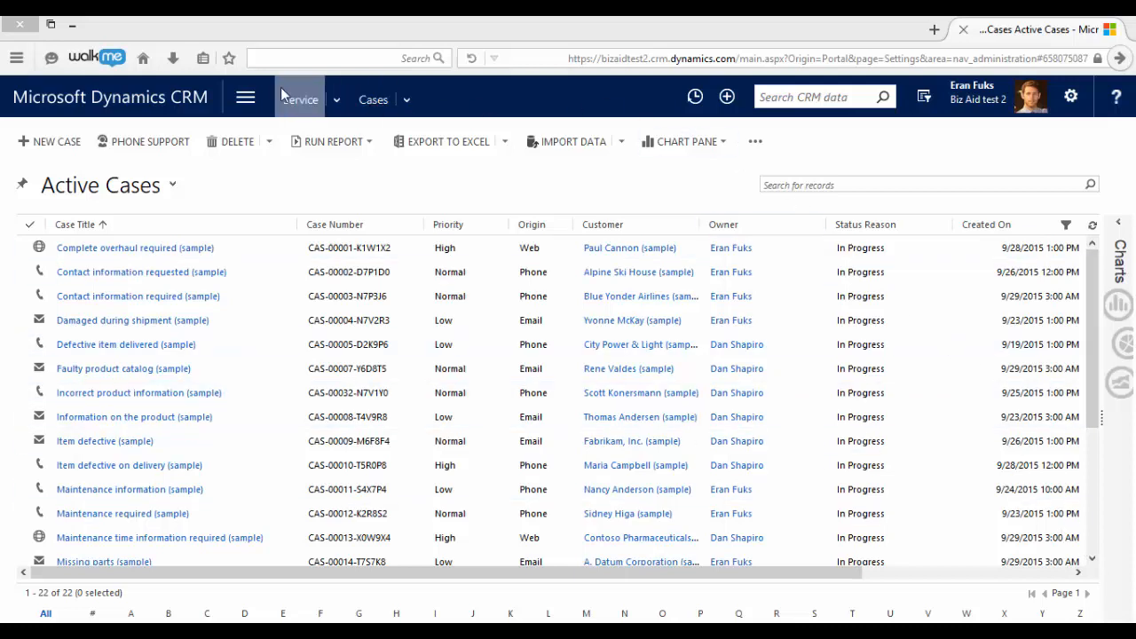
- Open the Service Level Agreements list from the Service Management settings
click(249, 98)
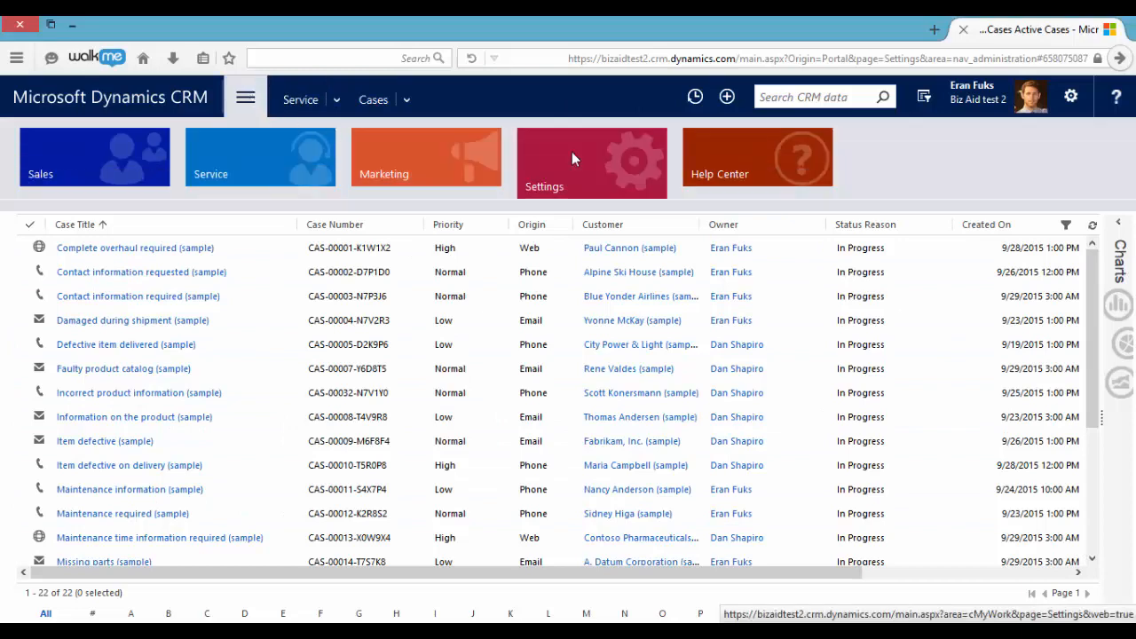
click(572, 152)
click(138, 358)
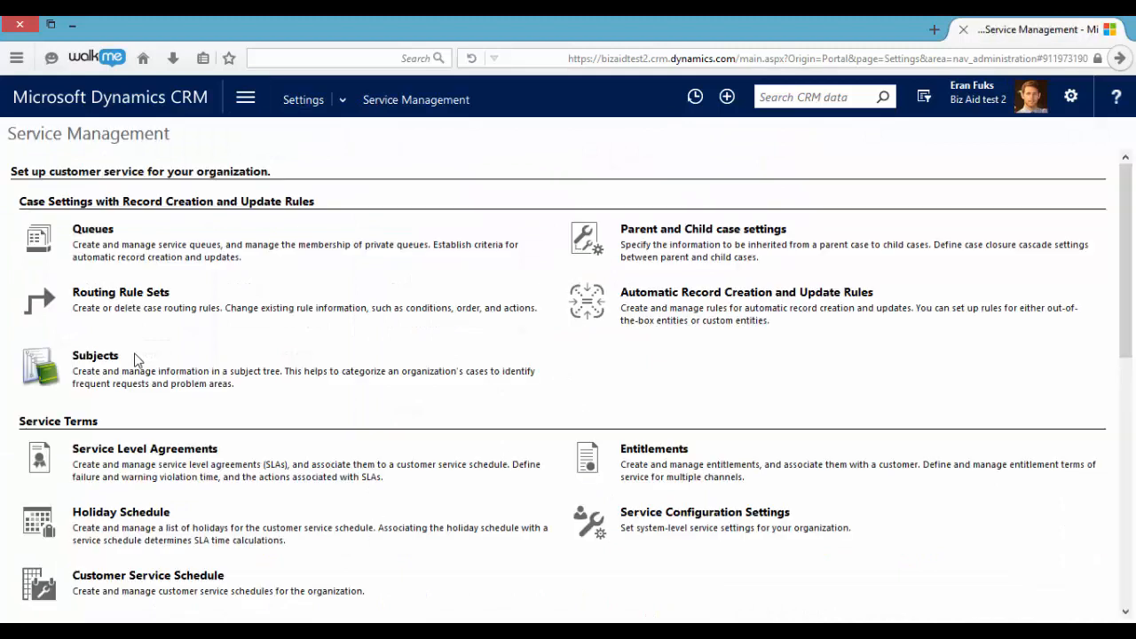
click(149, 450)
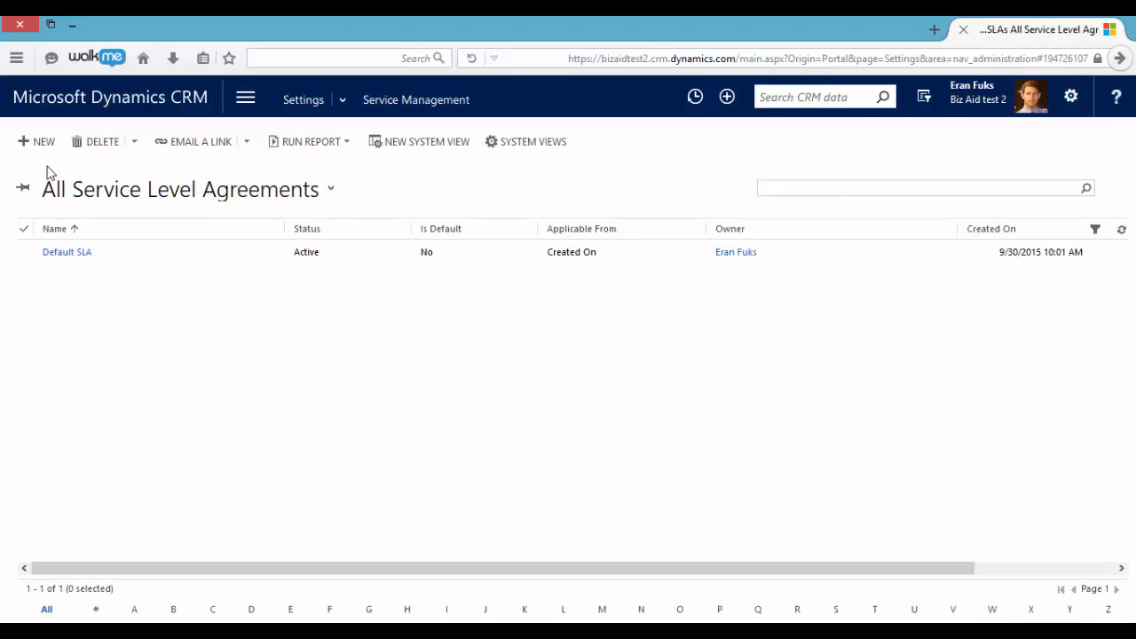
- Start a new SLA record and name it Silver Customers
click(40, 142)
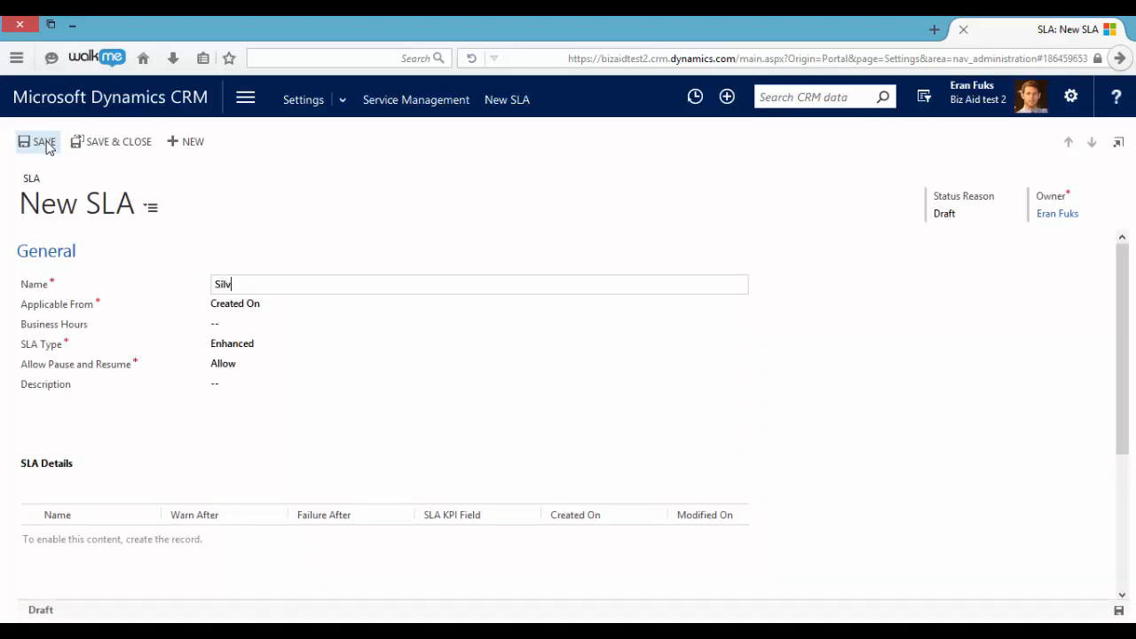
text(Silver Customers)
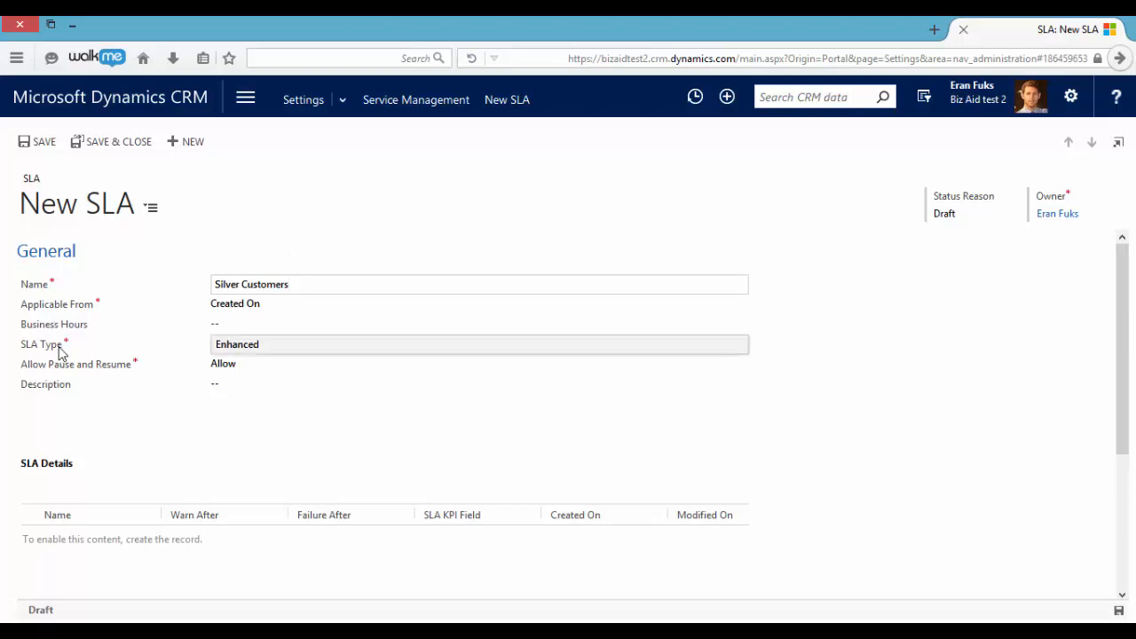
- Set the SLA type to Standard and pause and resume to Do Not Allow, and save the SLA
click(240, 353)
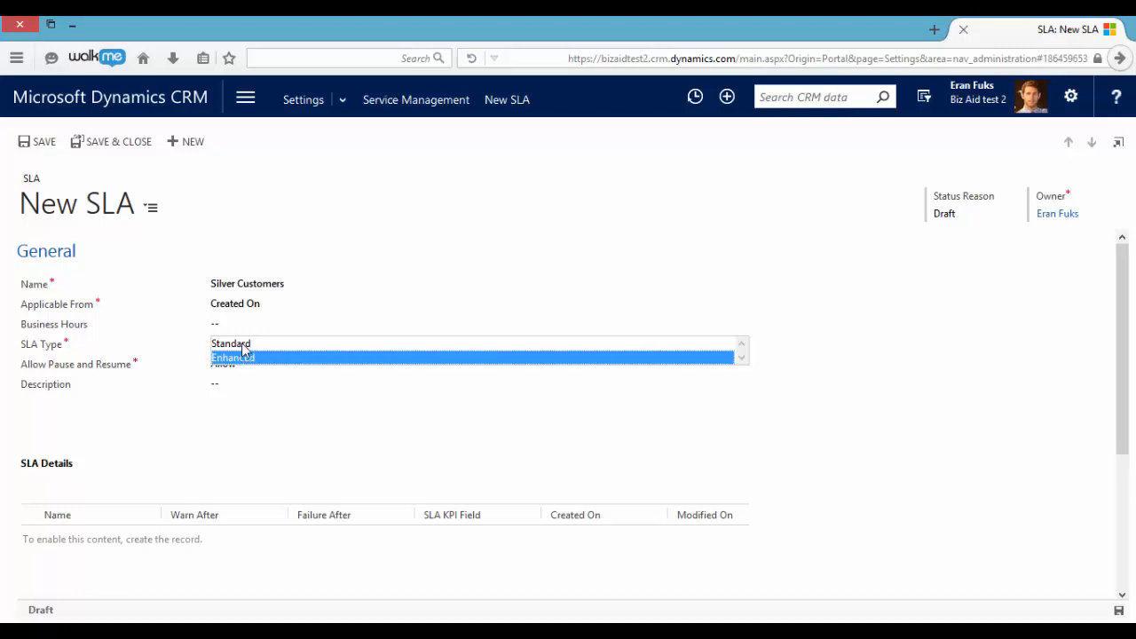
click(244, 346)
click(244, 364)
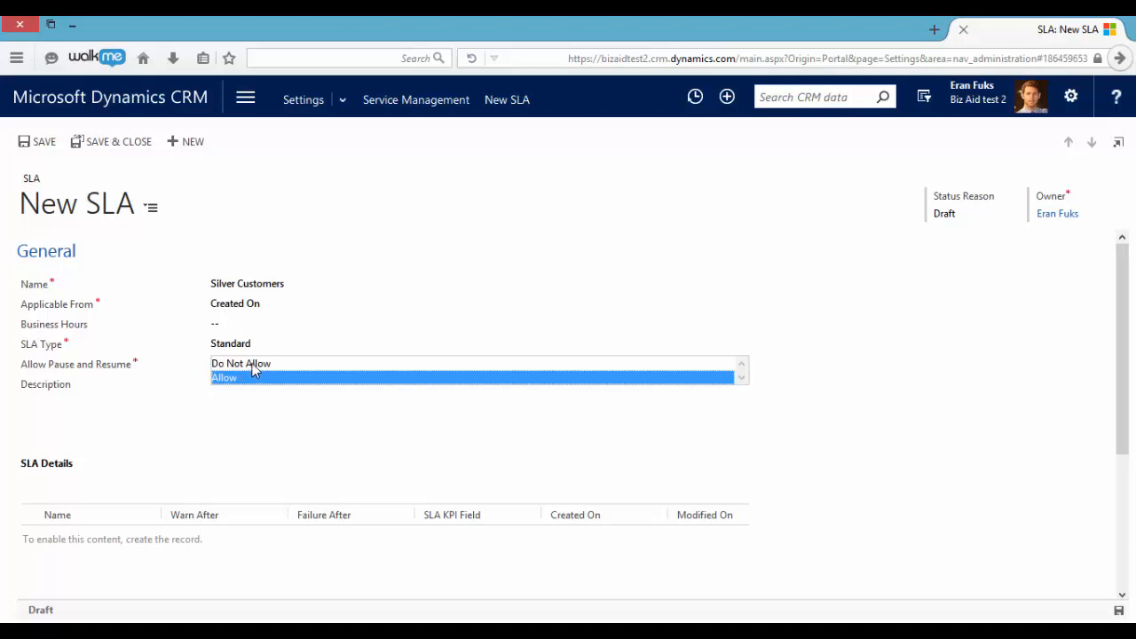
click(256, 366)
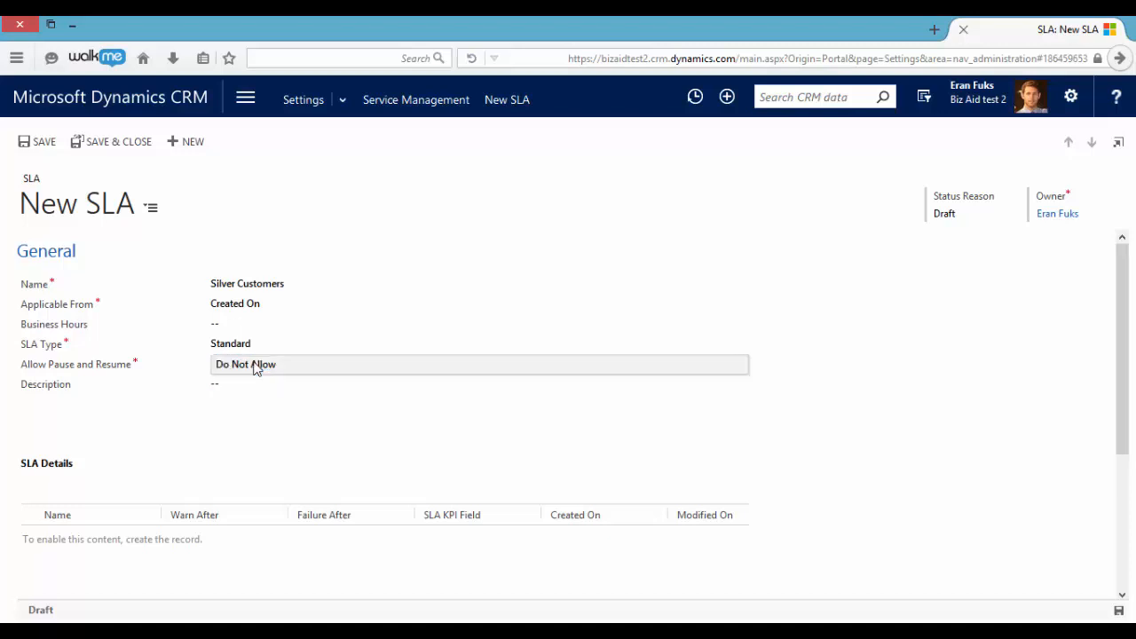
click(1119, 612)
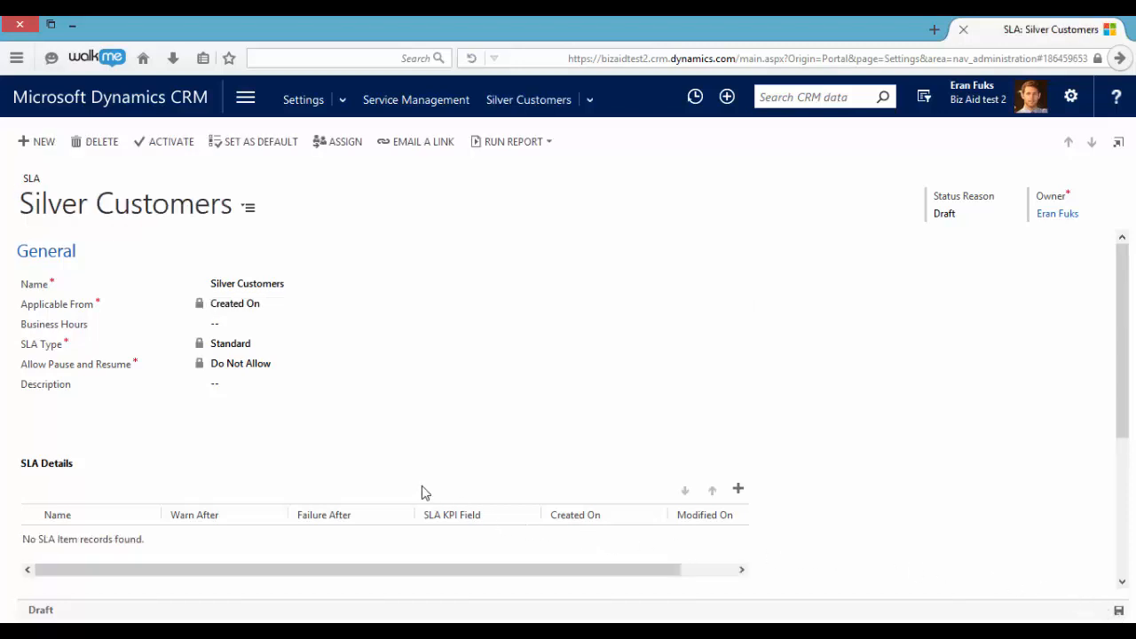
- Add a new SLA item to the Silver Customers SLA details and name it First Response
click(740, 491)
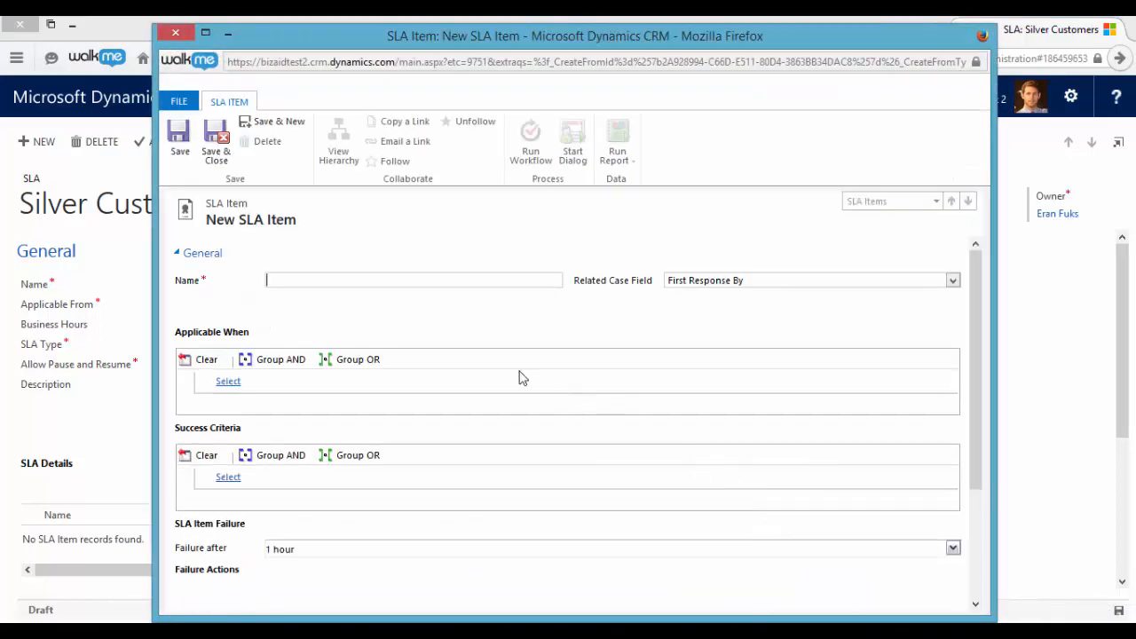
click(406, 277)
scroll(249, 363, down, 1)
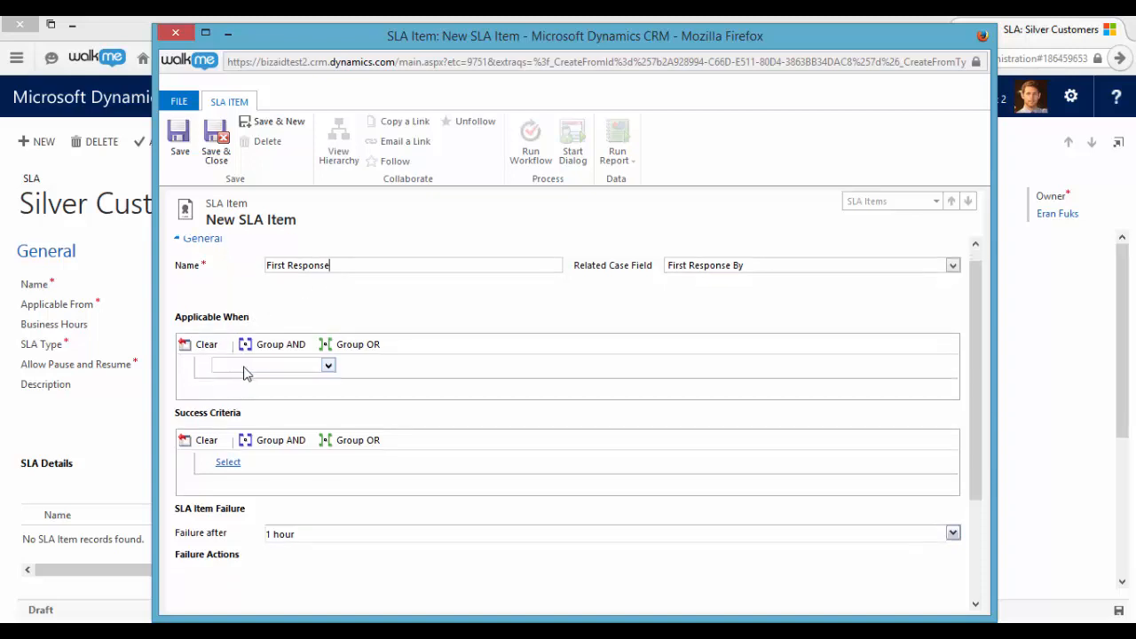
- Define the item's success criteria as Case, First Response Sent, Equals, Yes
scroll(360, 386, down, 2)
click(229, 384)
click(255, 386)
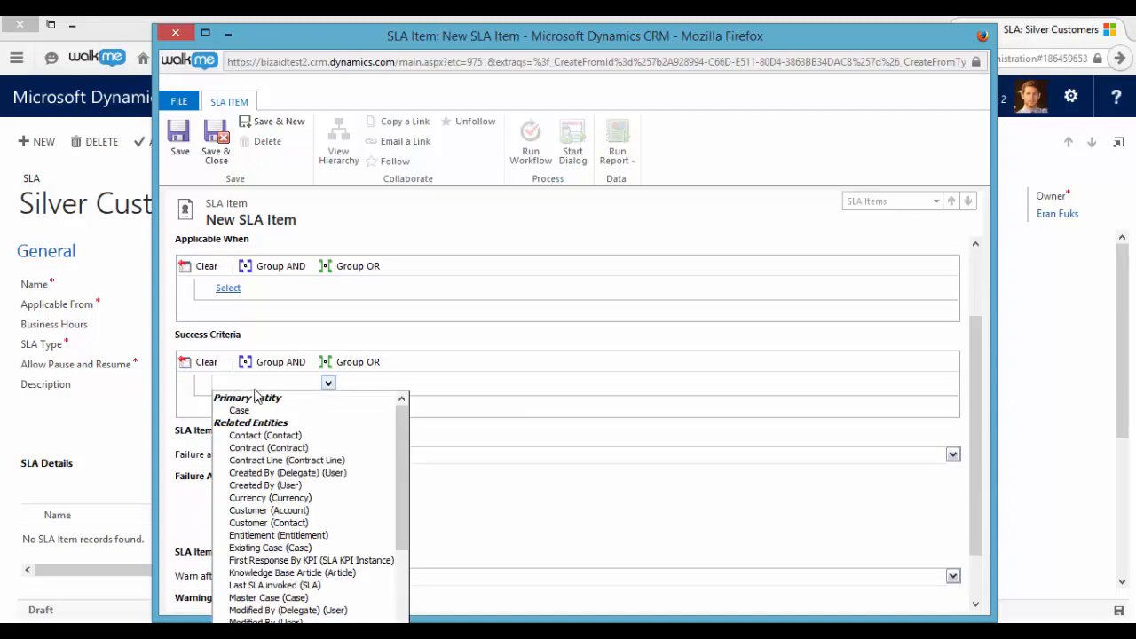
click(269, 408)
click(378, 383)
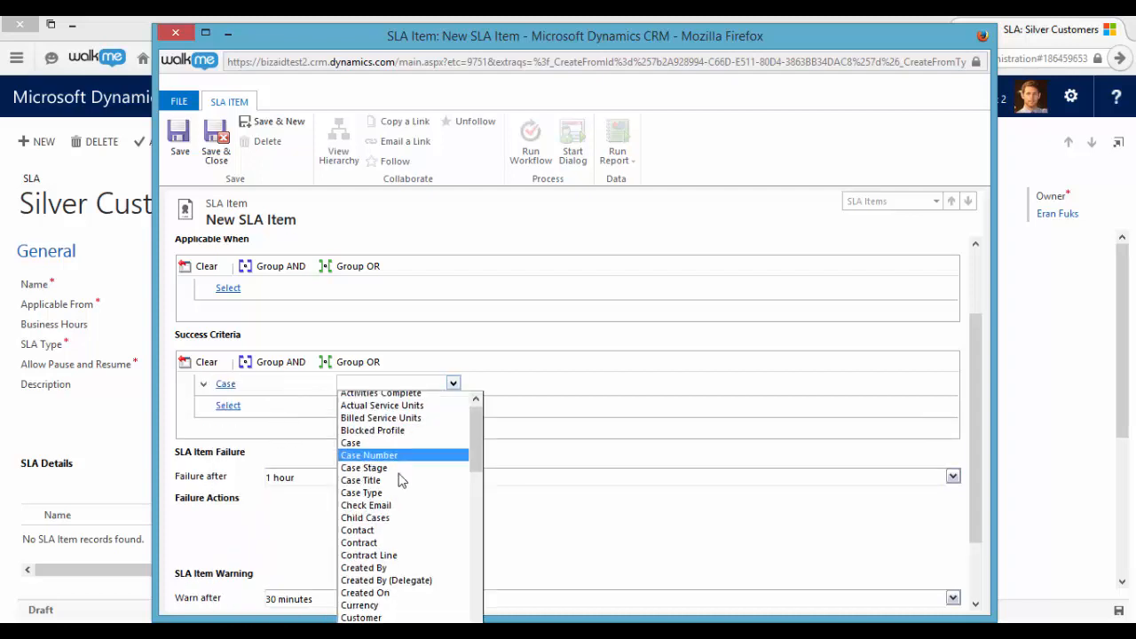
scroll(406, 482, down, 5)
click(425, 517)
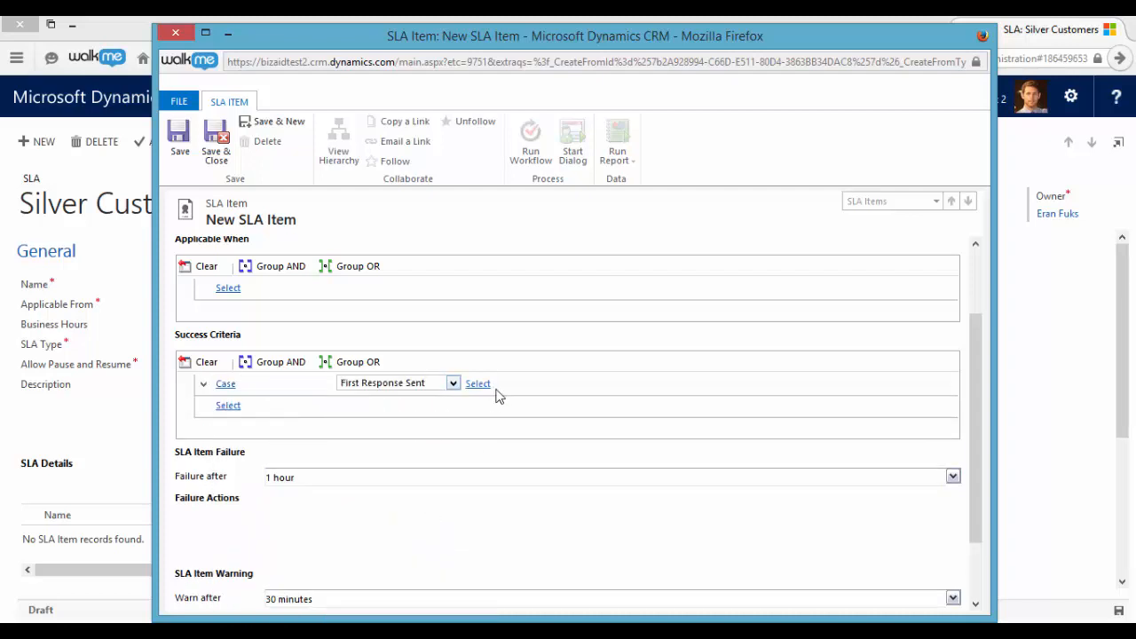
click(497, 394)
click(486, 399)
click(700, 386)
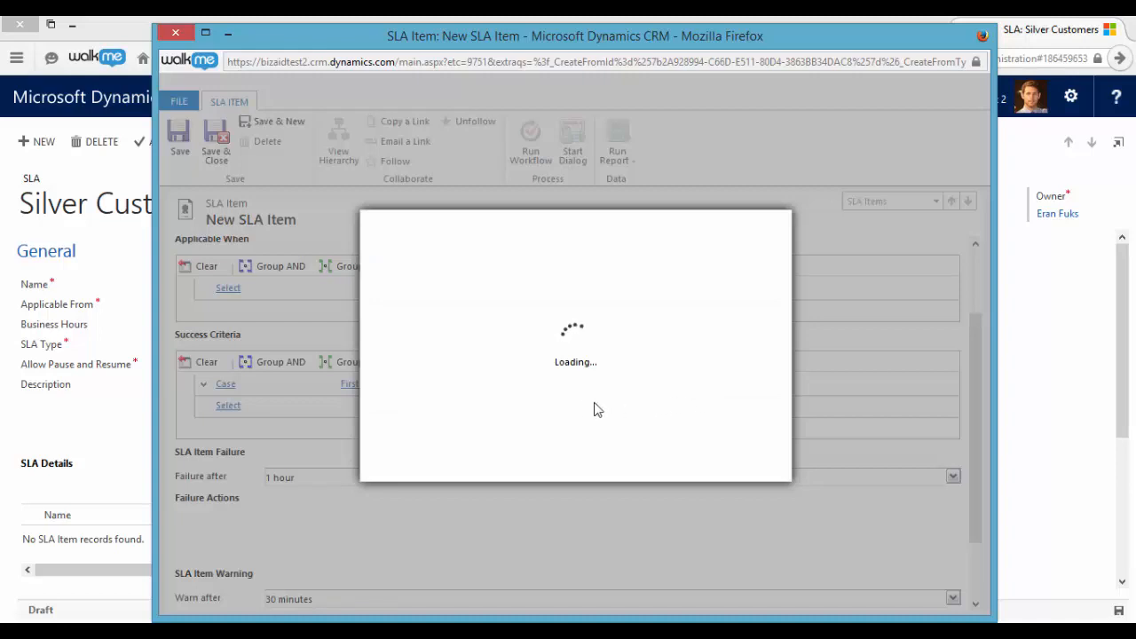
click(466, 354)
double_click(466, 354)
click(632, 464)
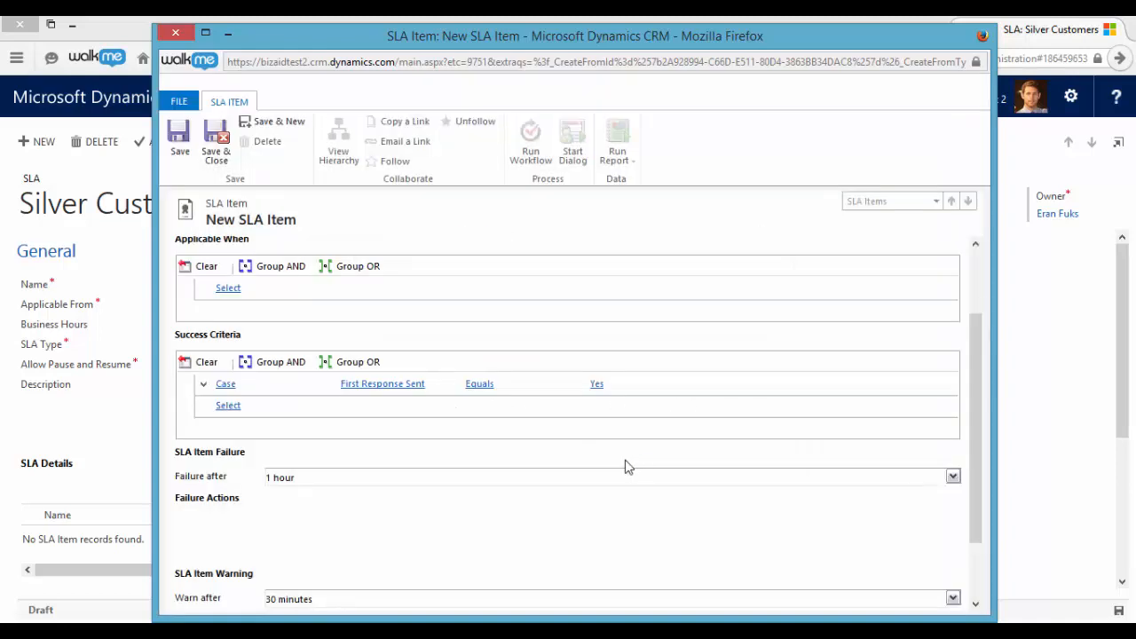
- Set the First Response item's failure time to 3 hours
scroll(426, 435, down, 1)
scroll(423, 440, down, 1)
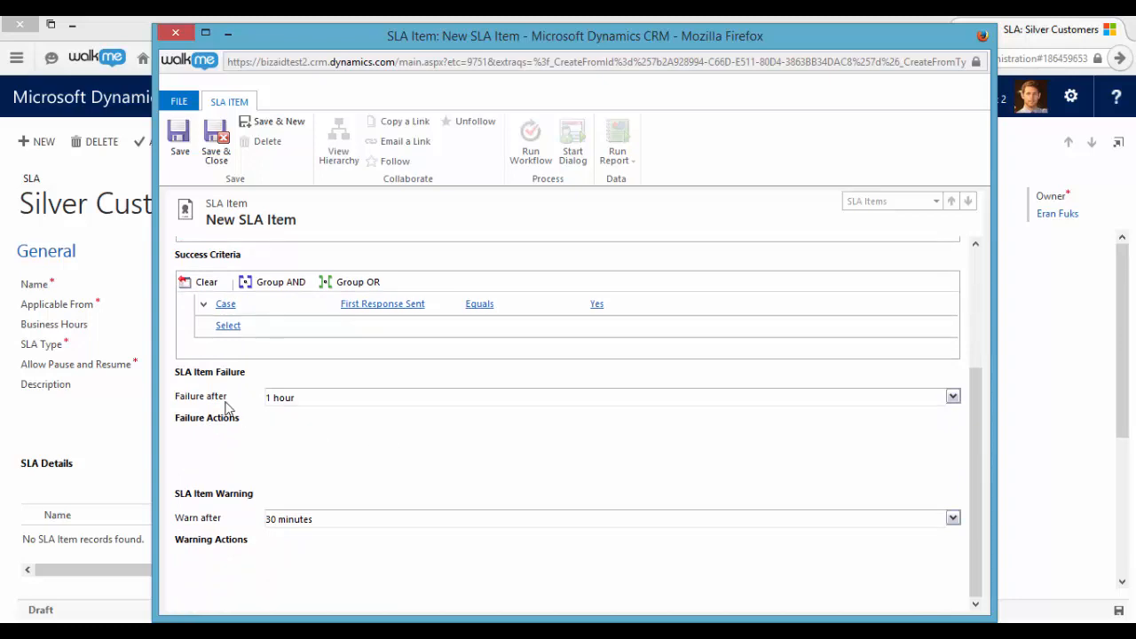
click(952, 398)
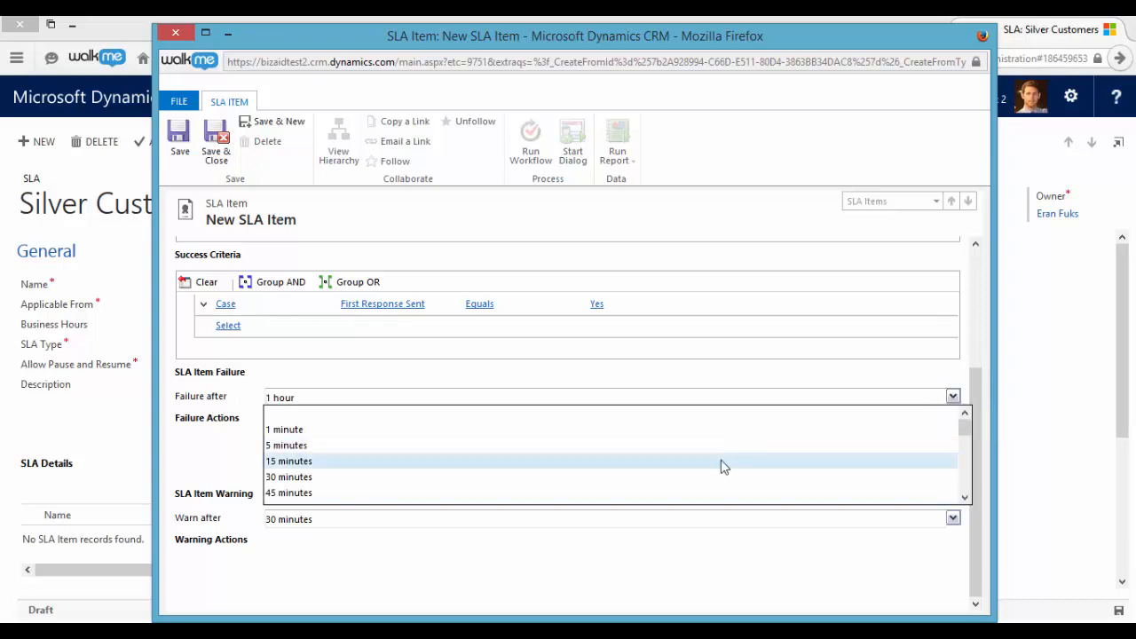
scroll(701, 461, down, 1)
scroll(631, 465, down, 1)
click(583, 468)
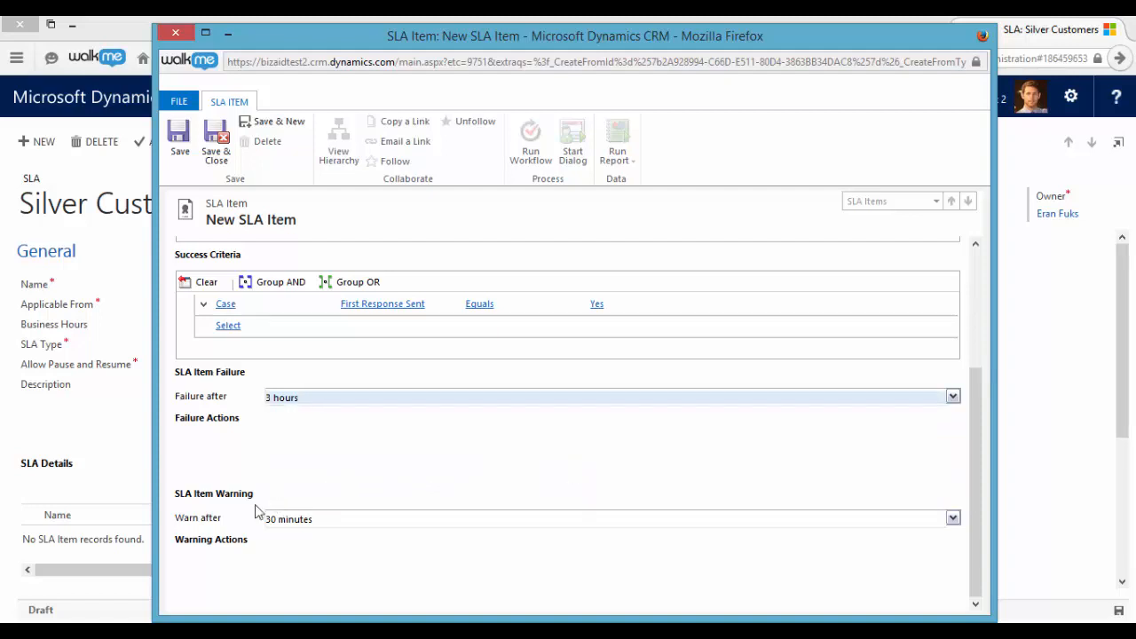
- Set the First Response item's warning time to 2 hours and save the item
click(953, 519)
scroll(533, 564, down, 2)
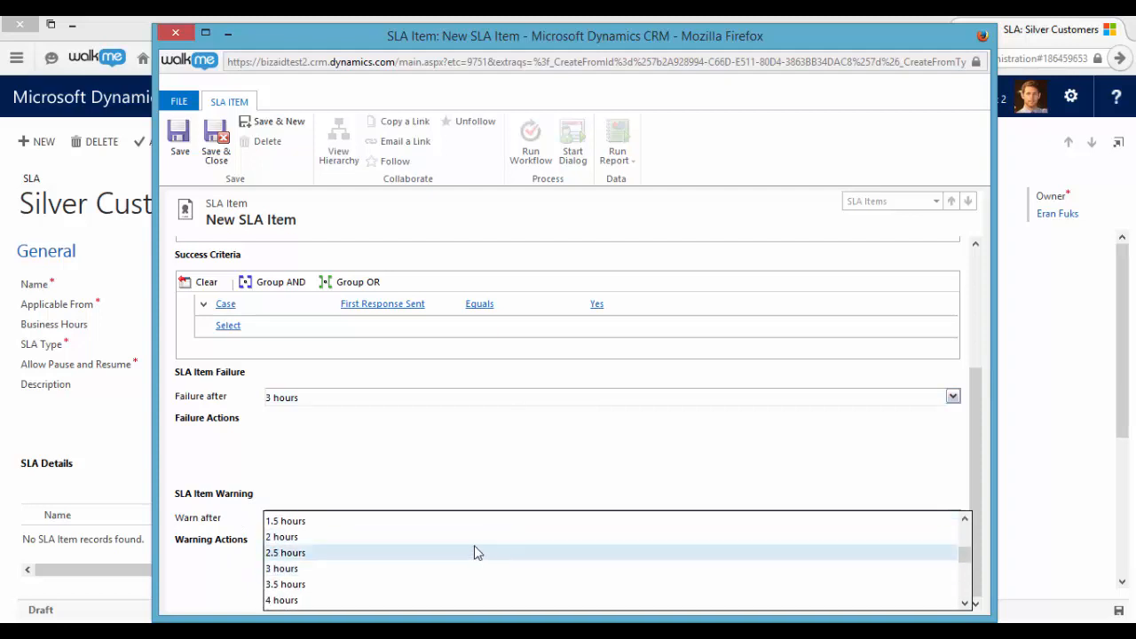
click(471, 540)
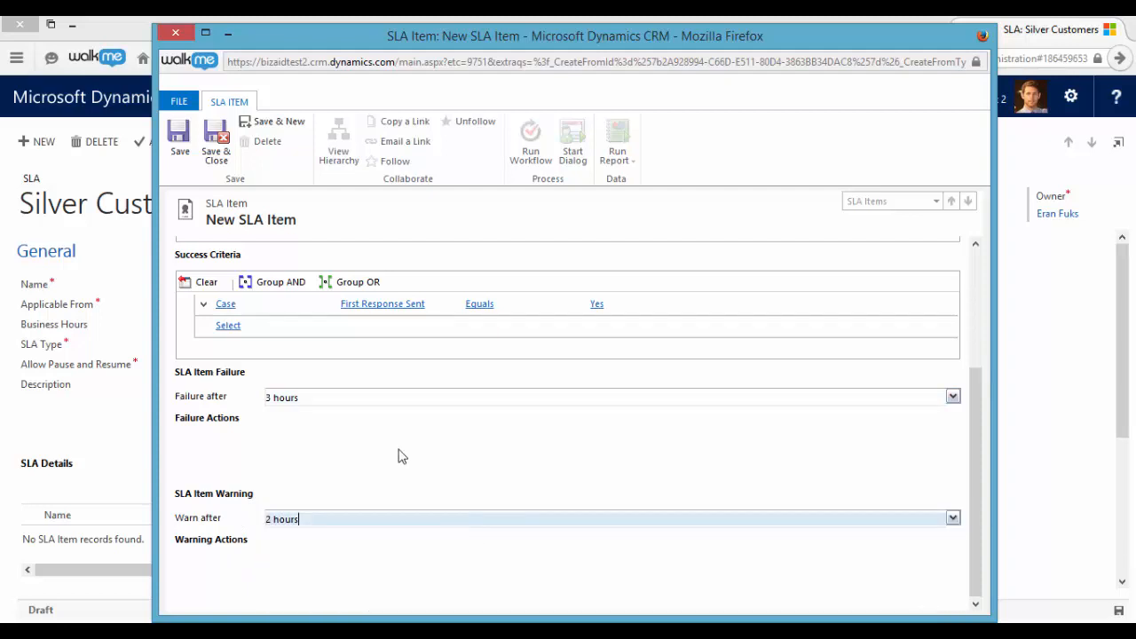
click(180, 147)
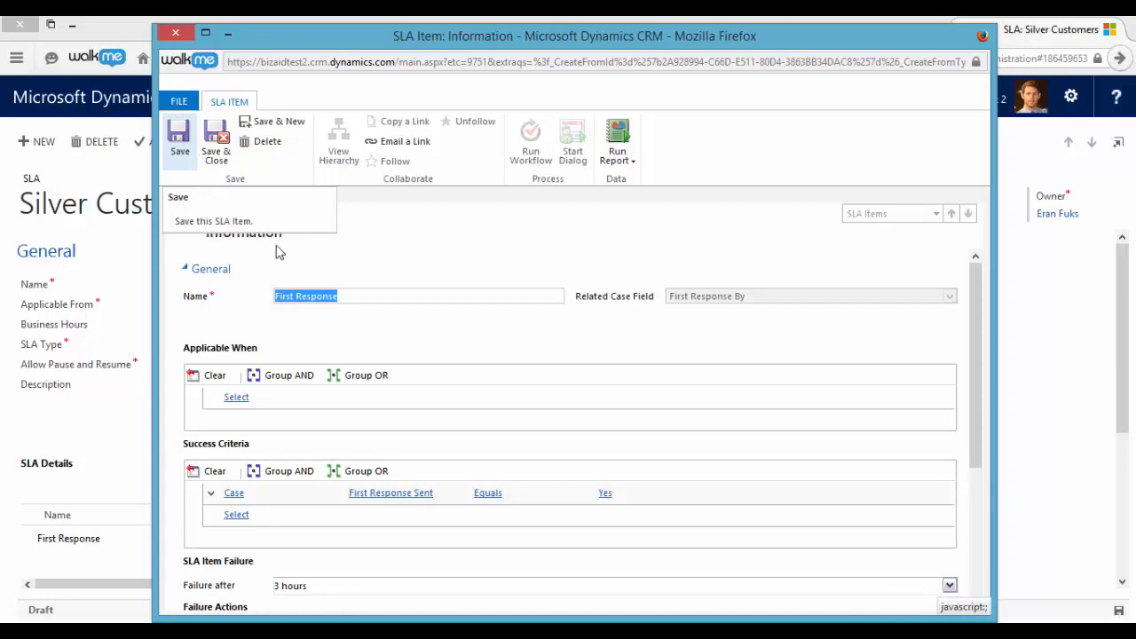
- Review the step types that can be added as failure actions, without adding one
scroll(337, 320, down, 4)
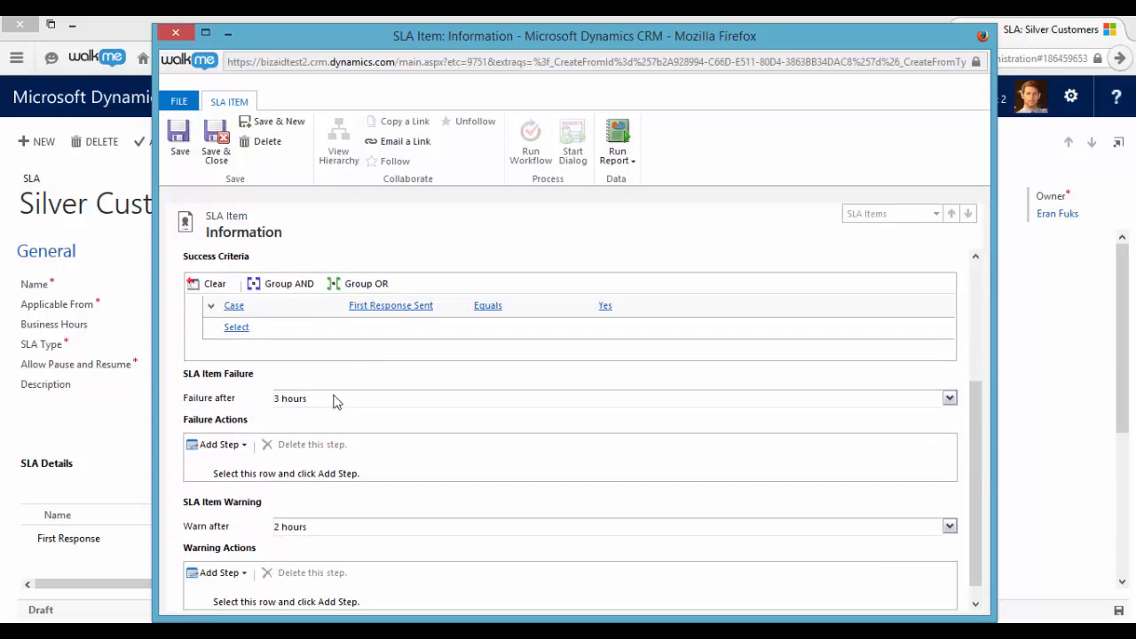
click(235, 447)
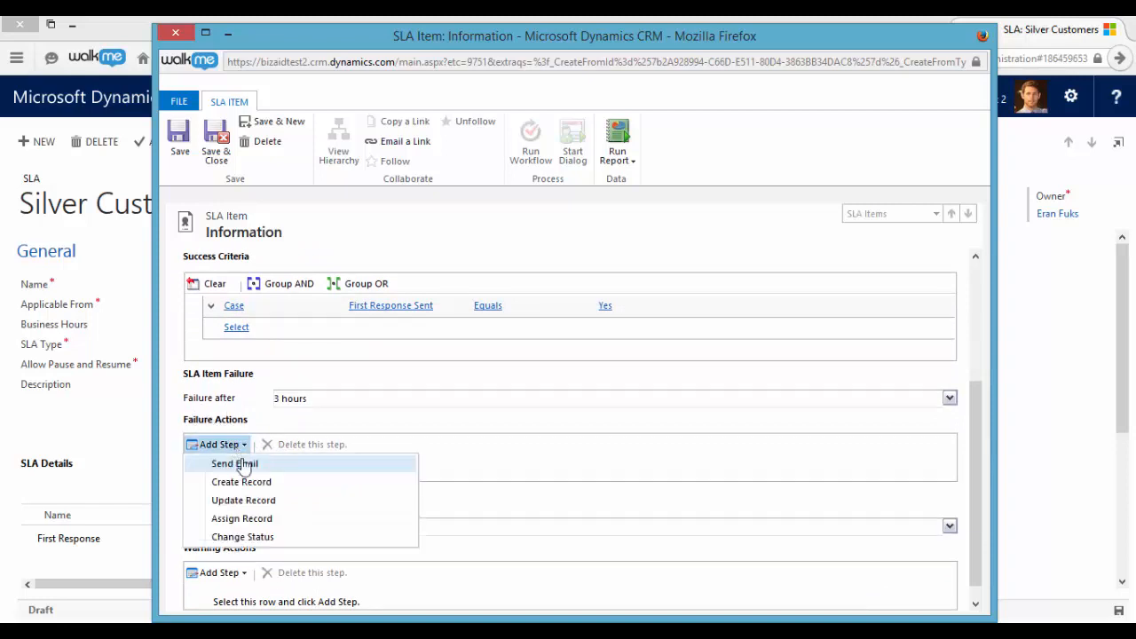
click(411, 418)
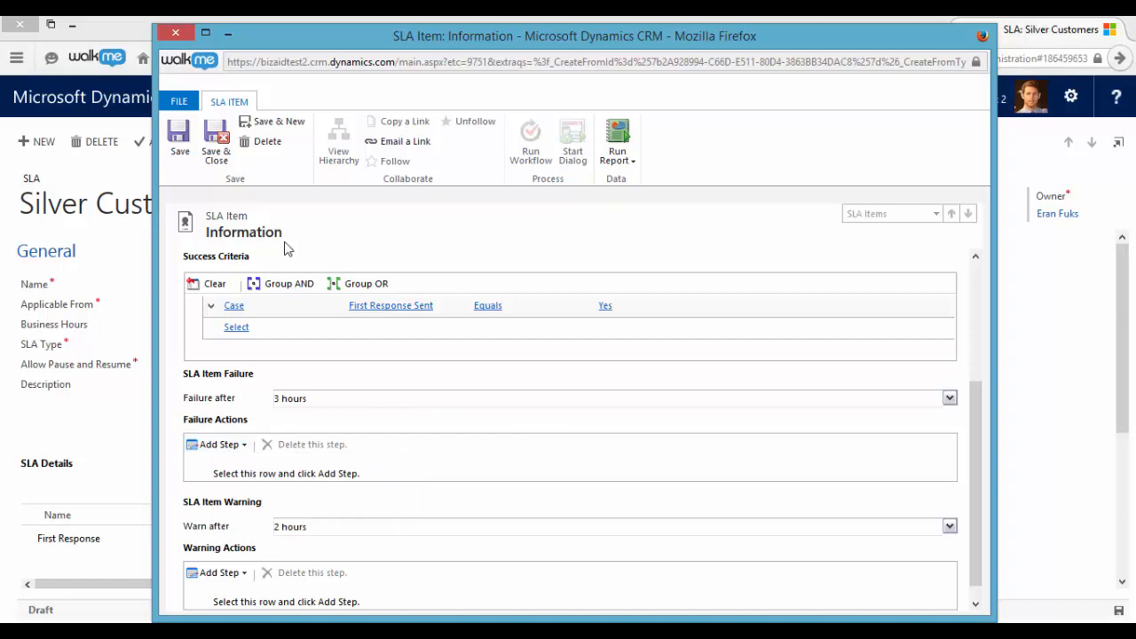
- Save the item and start another one named Resolve By, with Resolve By as its related case field
click(277, 125)
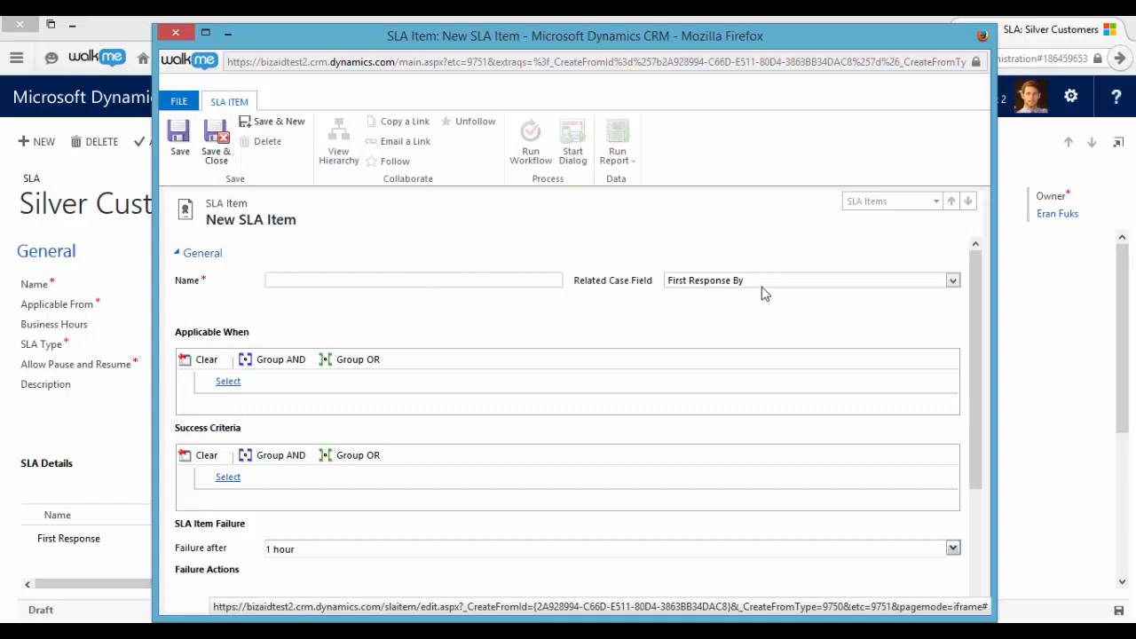
click(758, 286)
click(735, 342)
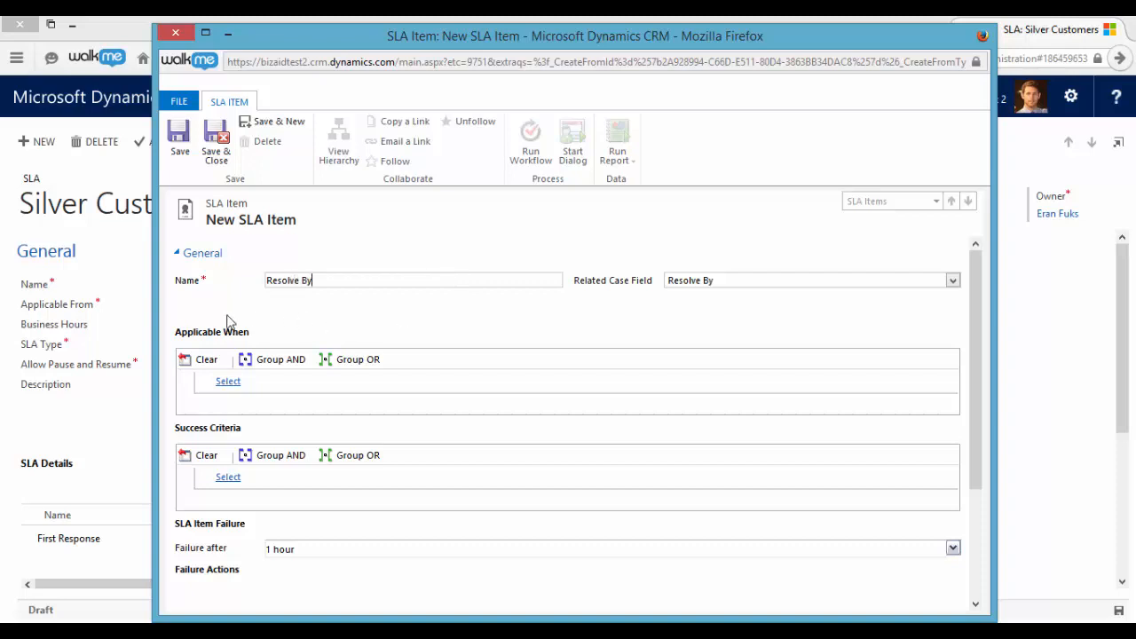
- Define the Resolve By item's success criteria as Case, Status, Equals, Resolved
scroll(312, 426, down, 1)
click(280, 434)
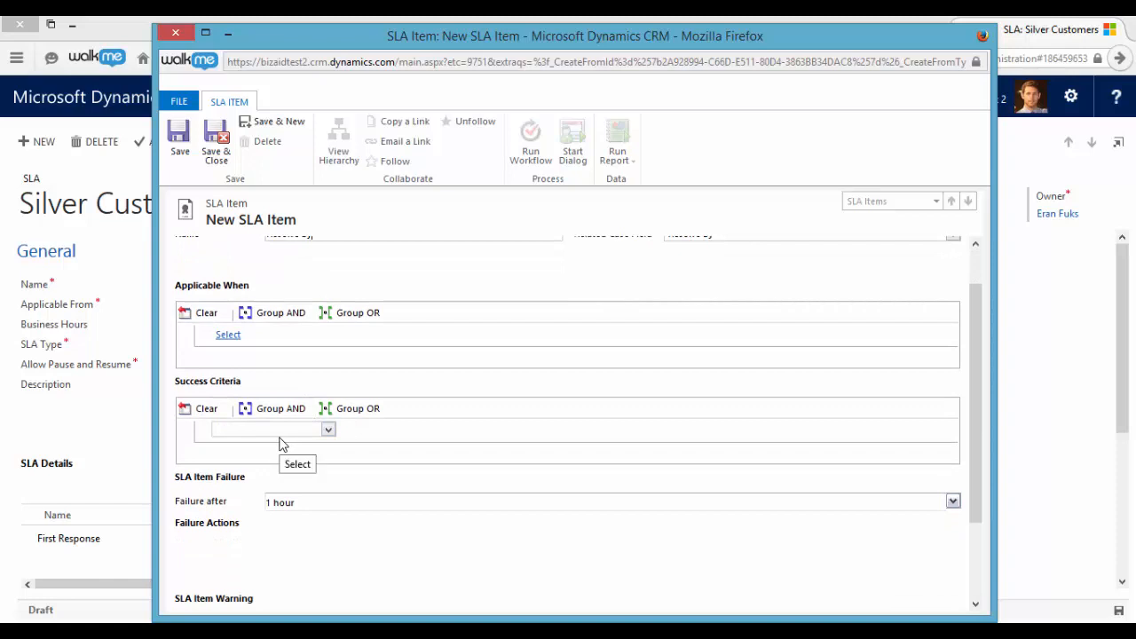
click(280, 434)
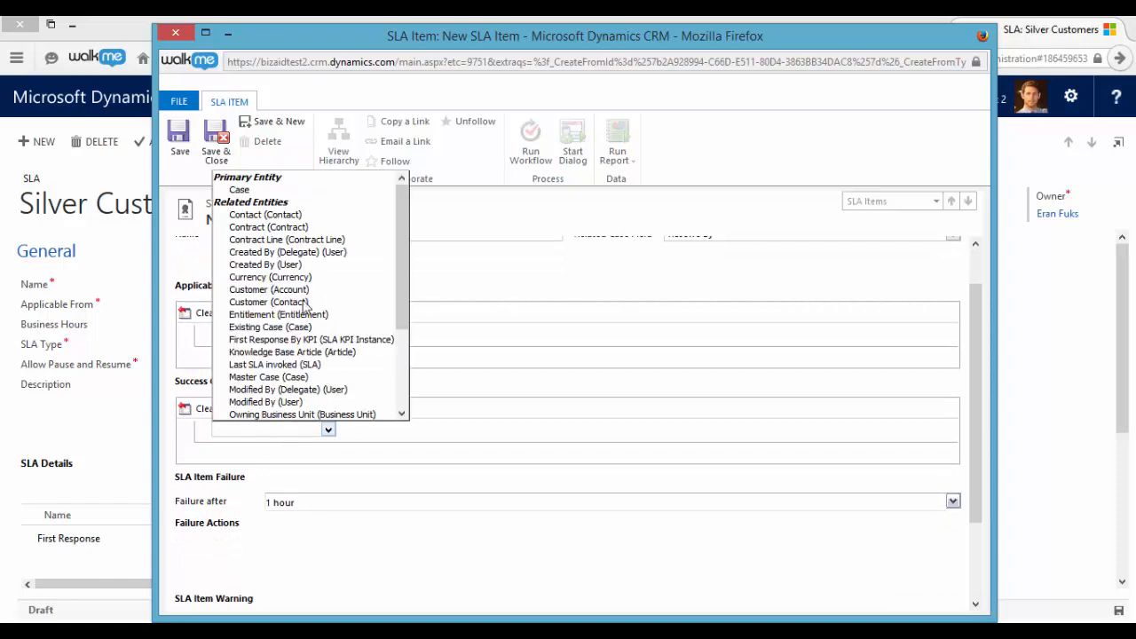
click(302, 187)
click(431, 439)
text(st)
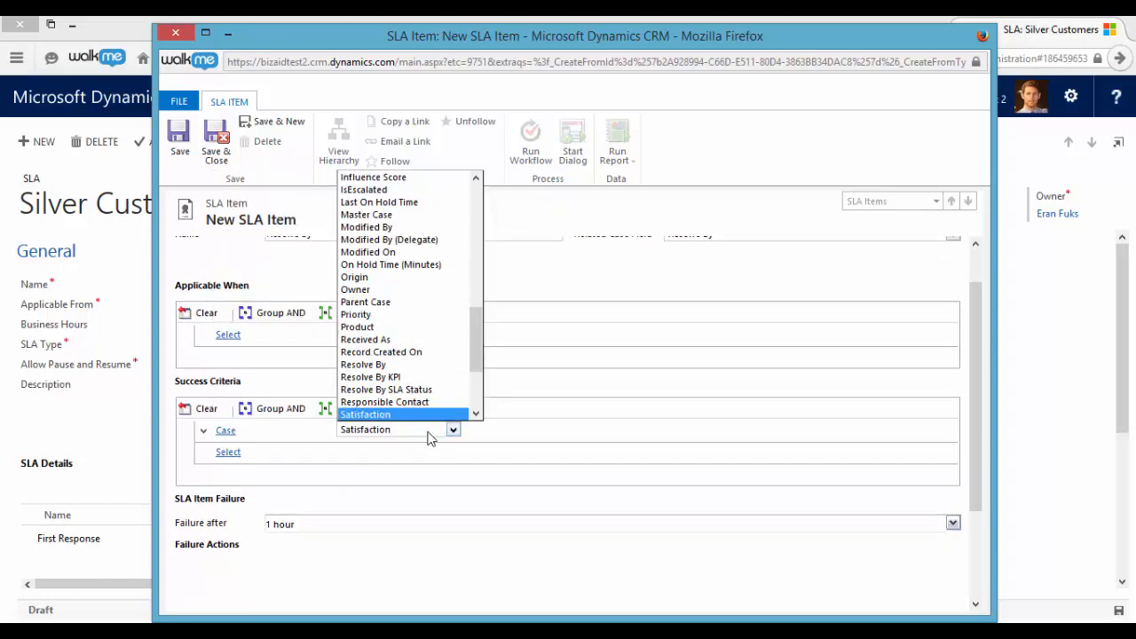
key(Return)
click(495, 436)
click(495, 444)
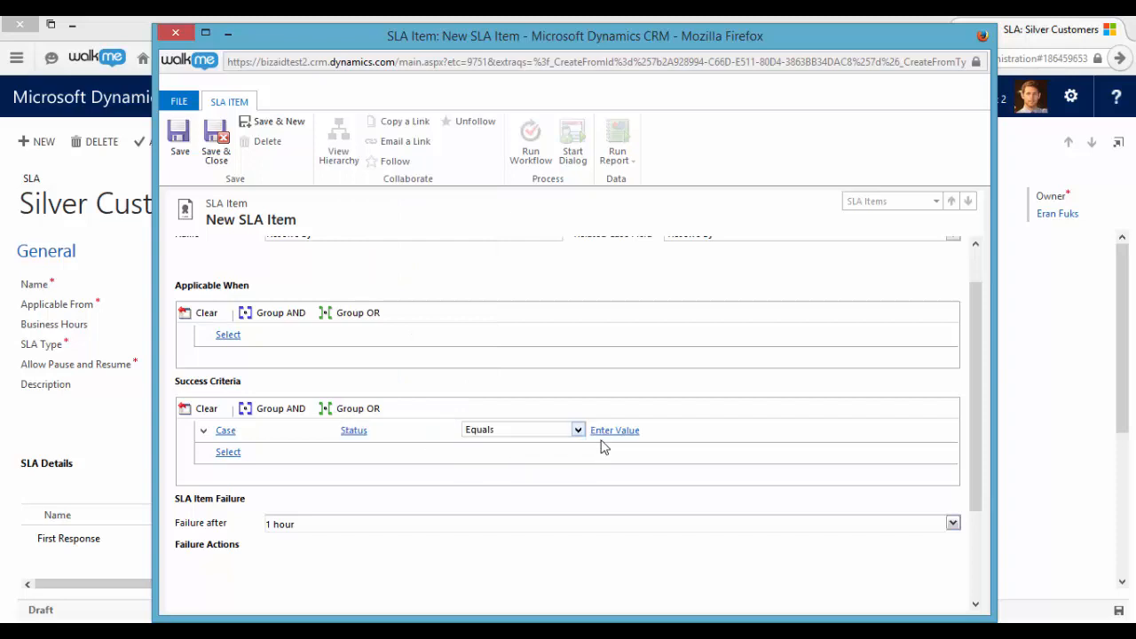
click(611, 444)
click(695, 432)
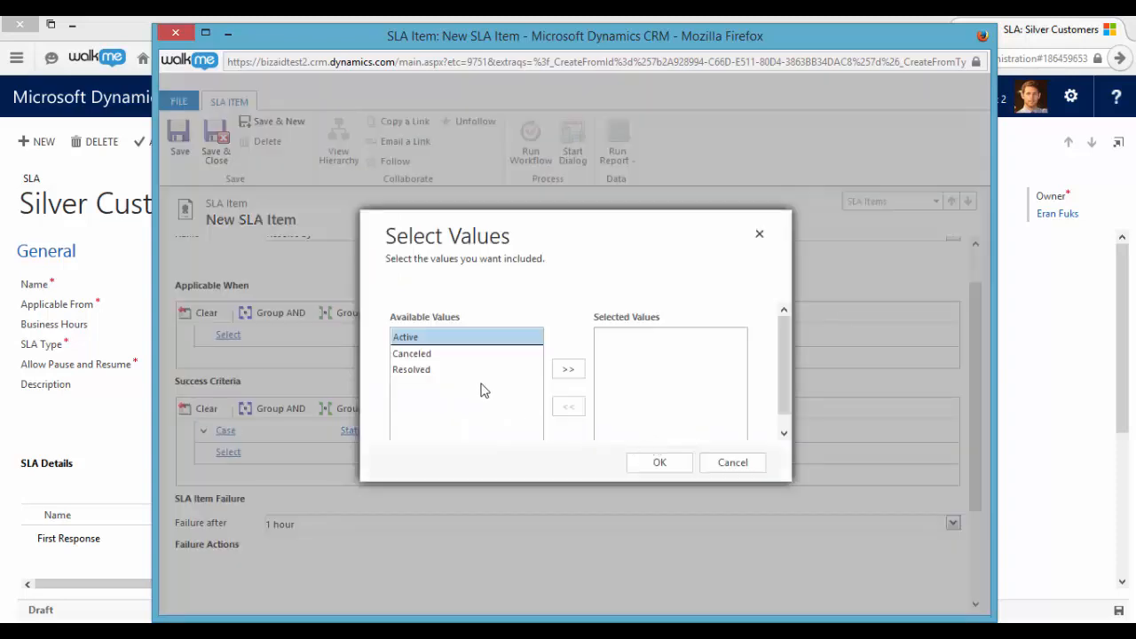
double_click(439, 373)
click(659, 467)
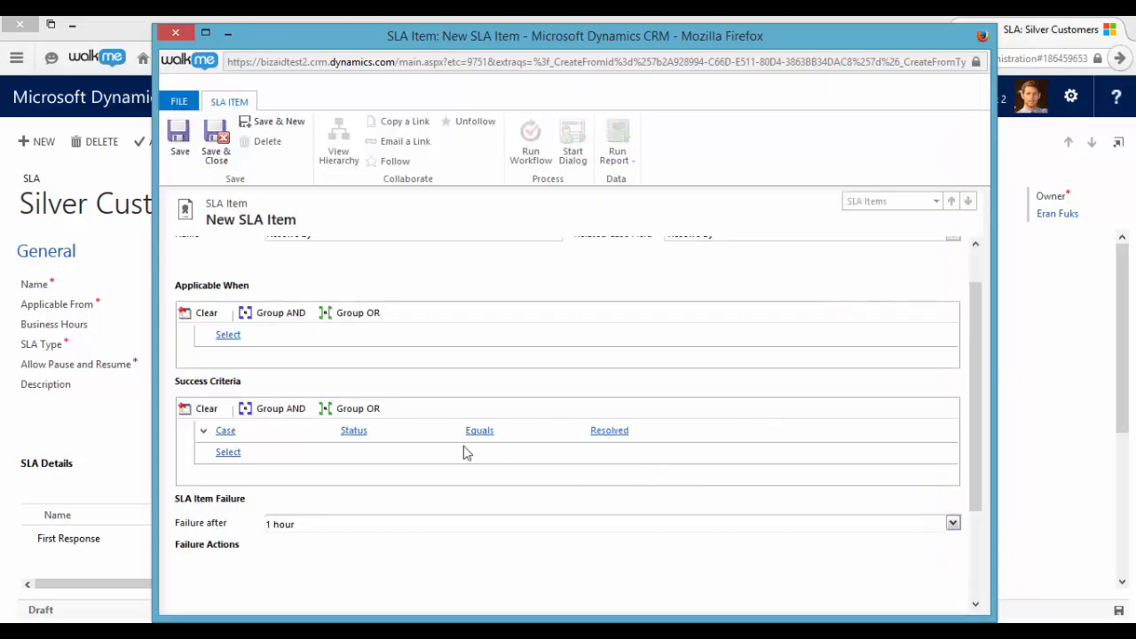
- Set the Resolve By item's failure time to 8 hours
scroll(464, 451, down, 3)
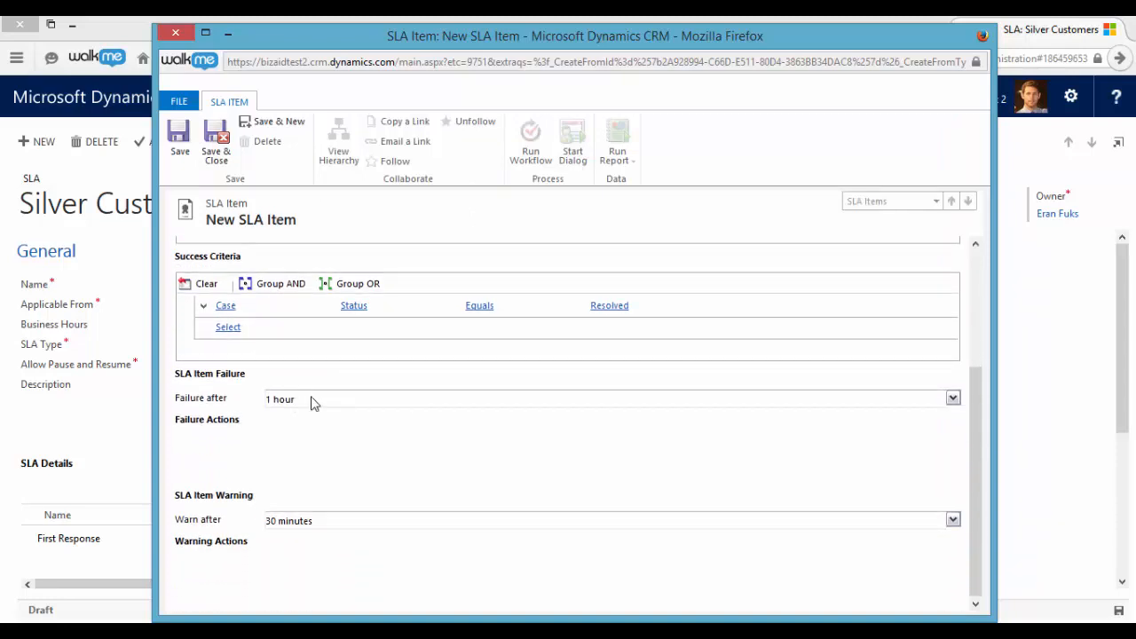
click(952, 399)
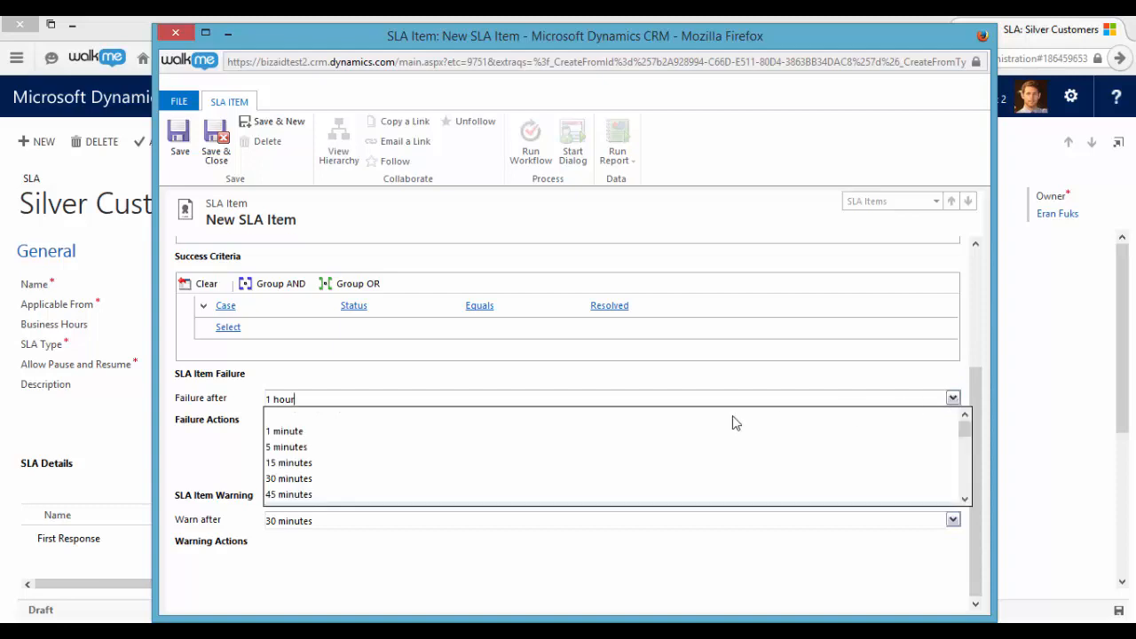
scroll(595, 470, down, 3)
scroll(594, 471, up, 1)
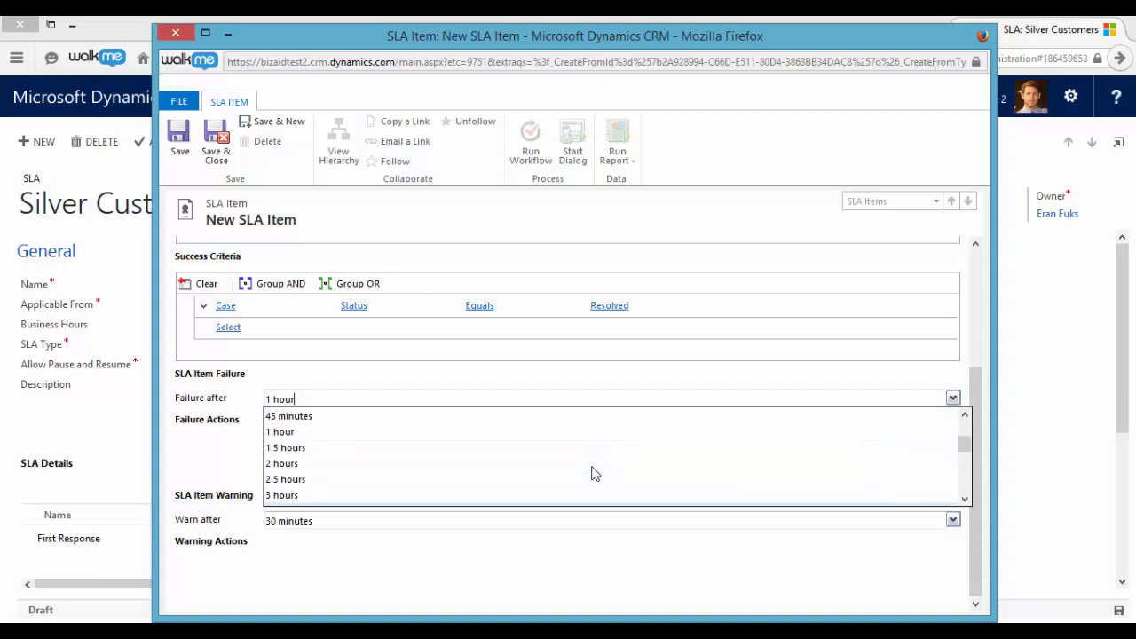
scroll(586, 468, down, 5)
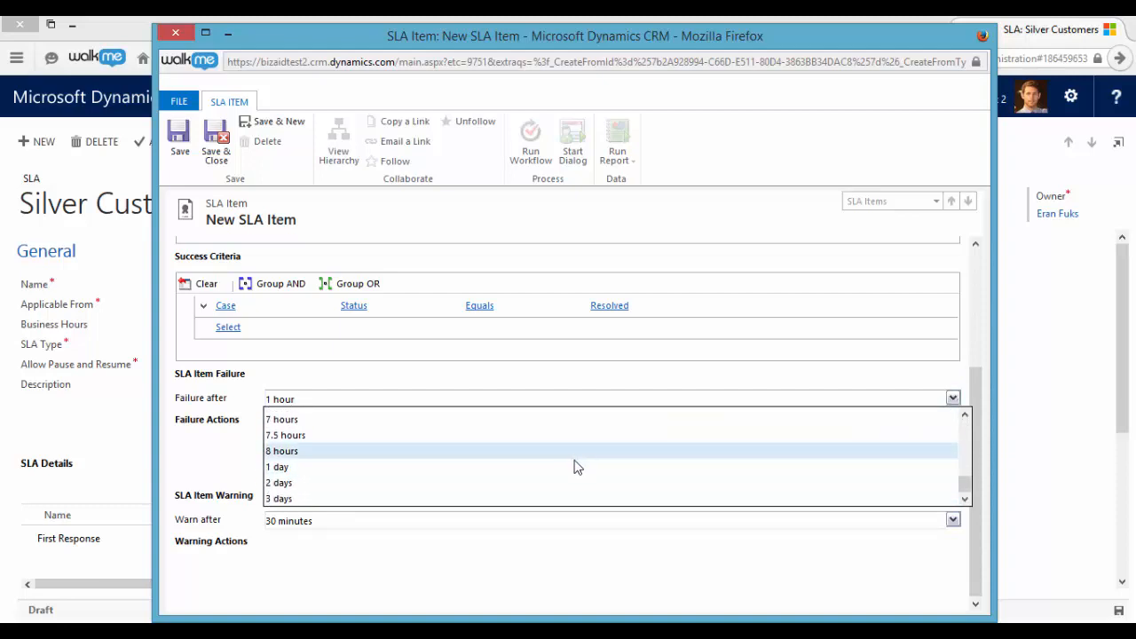
click(575, 453)
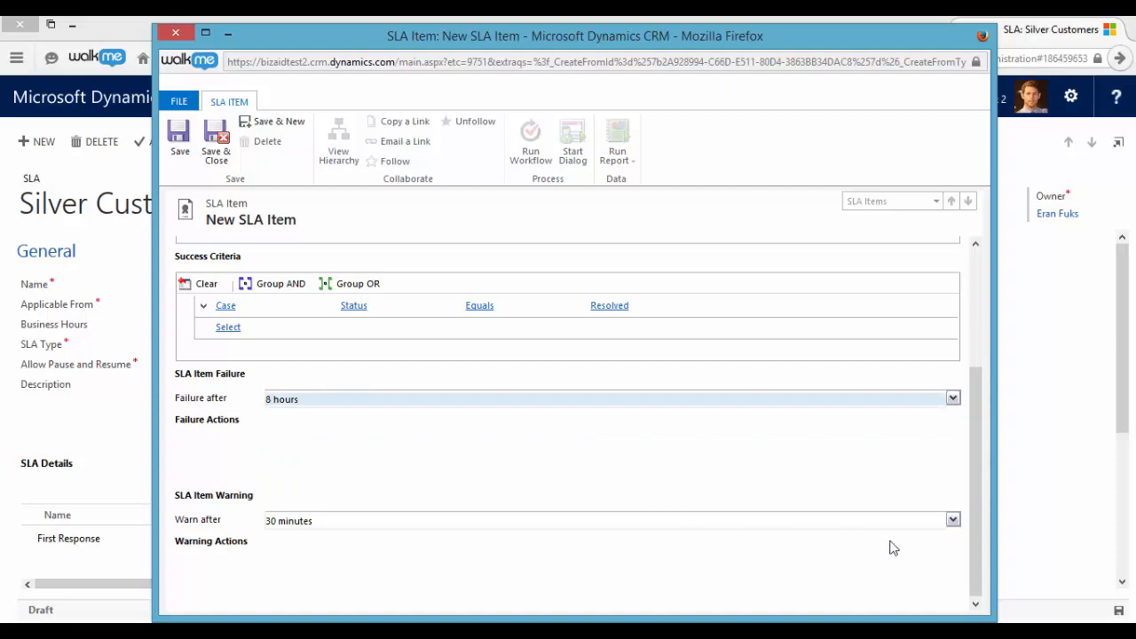
- Set the Resolve By item's warning time to 7 hours, then save and close the item
click(953, 520)
scroll(508, 548, down, 5)
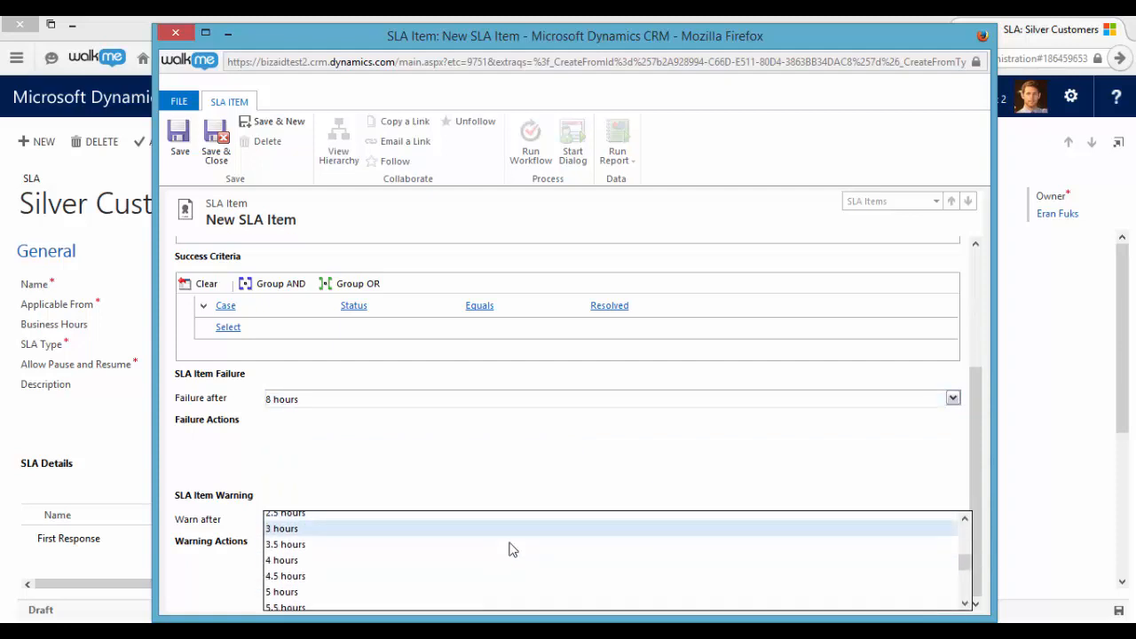
scroll(488, 550, down, 1)
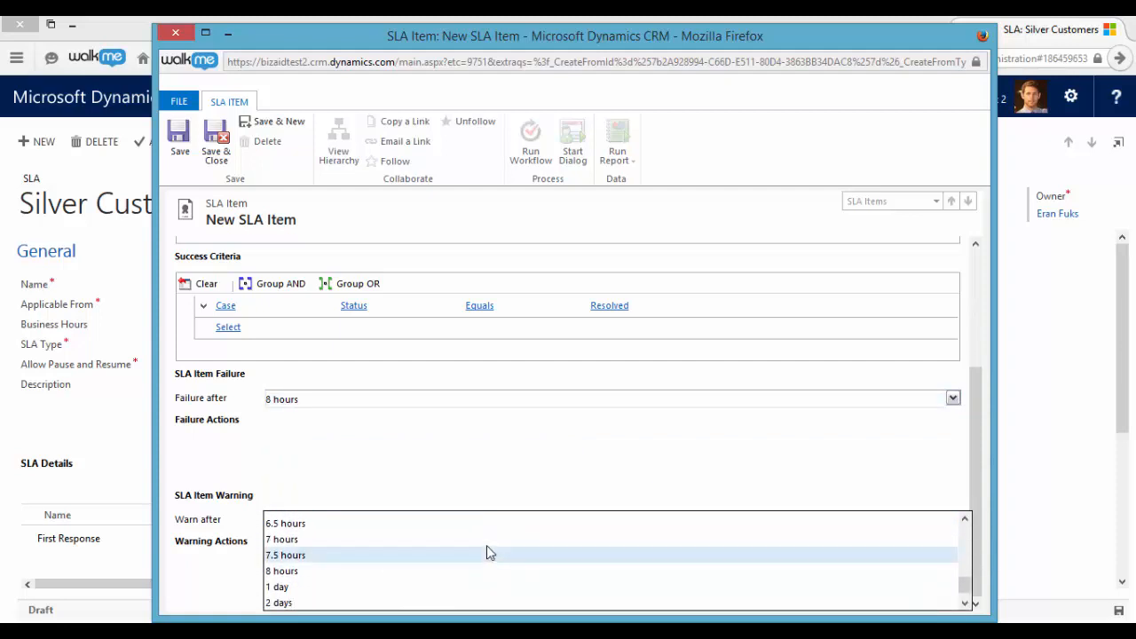
click(482, 538)
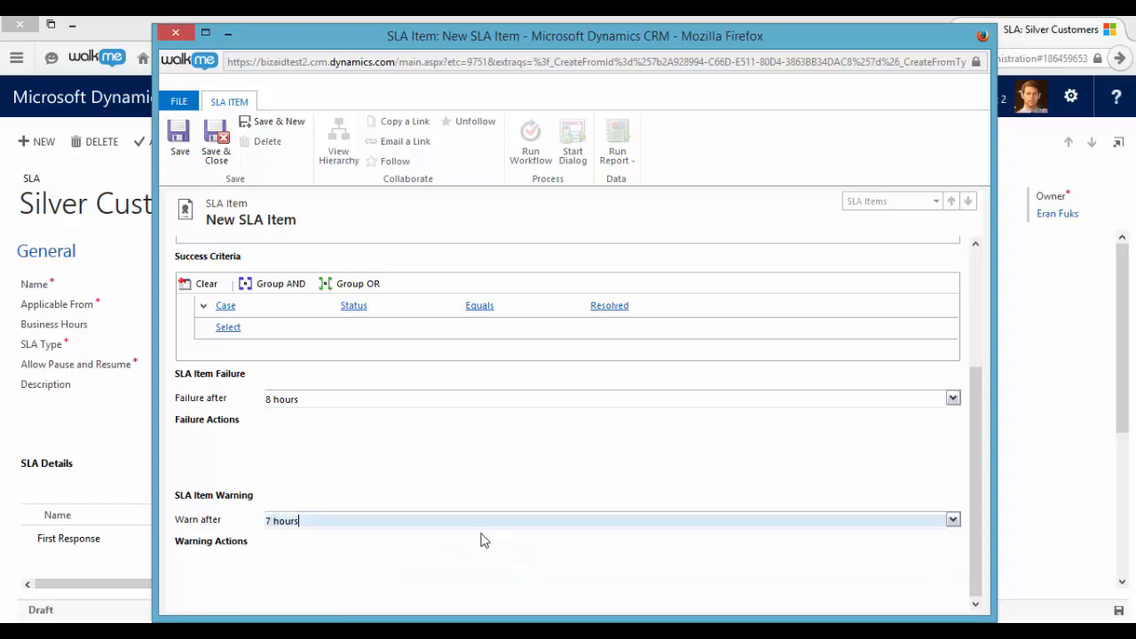
click(218, 152)
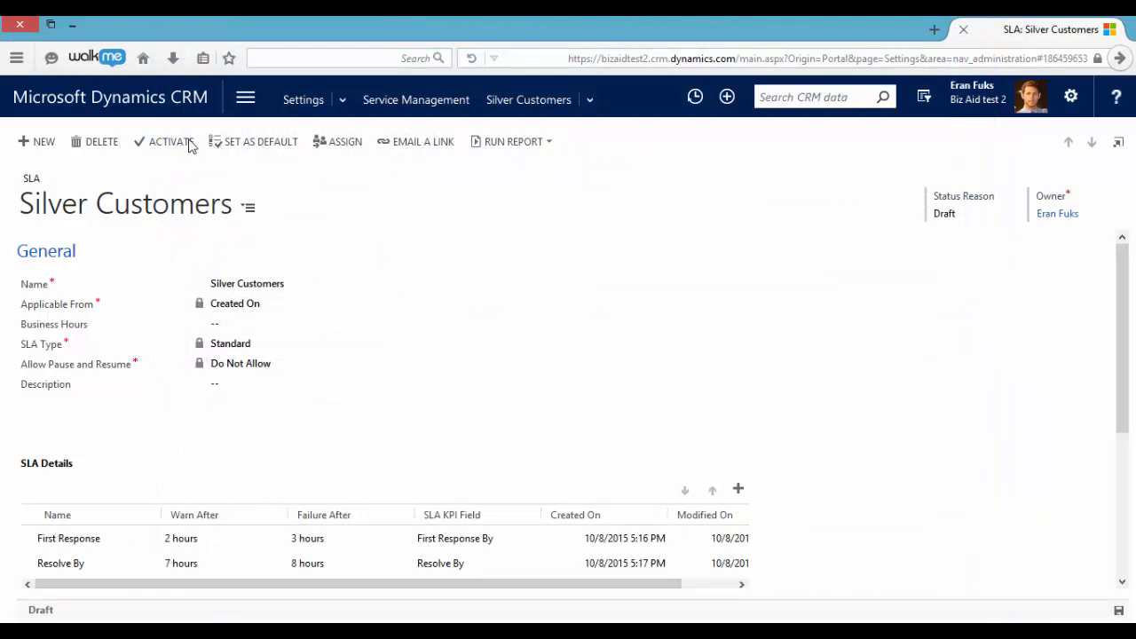
- Activate the Silver Customers service level agreement and set it as the default
click(156, 144)
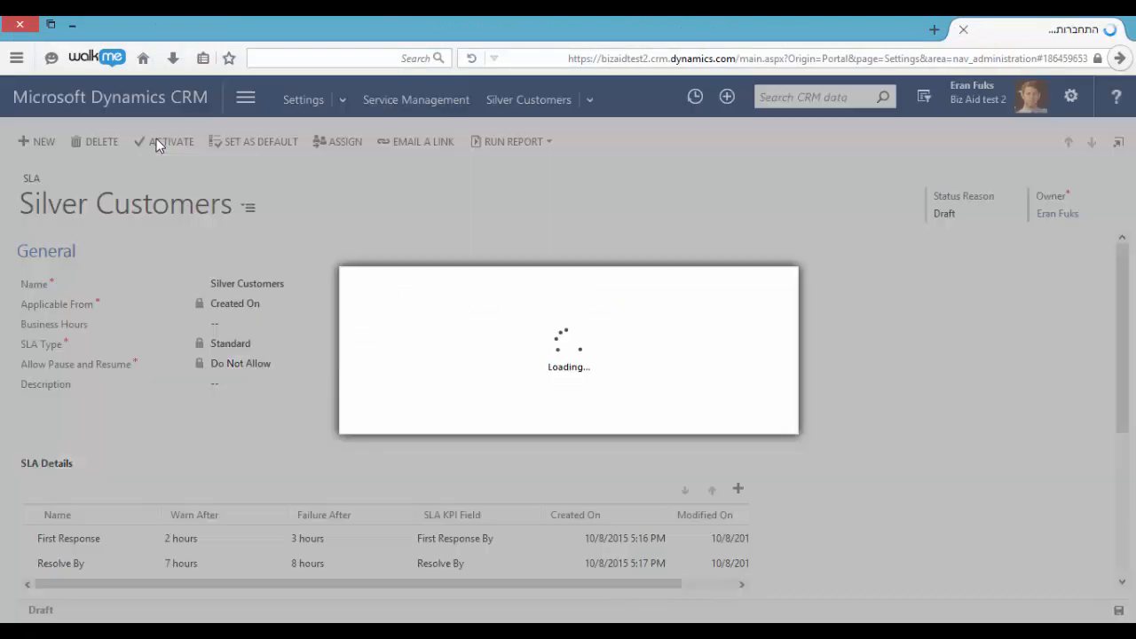
click(635, 416)
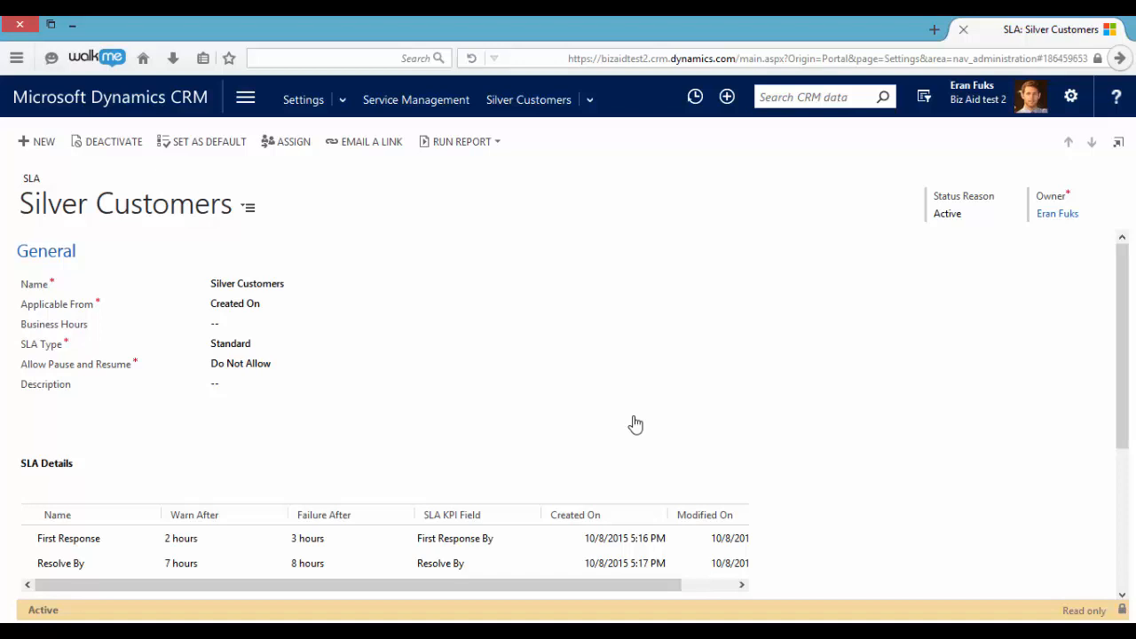
click(241, 147)
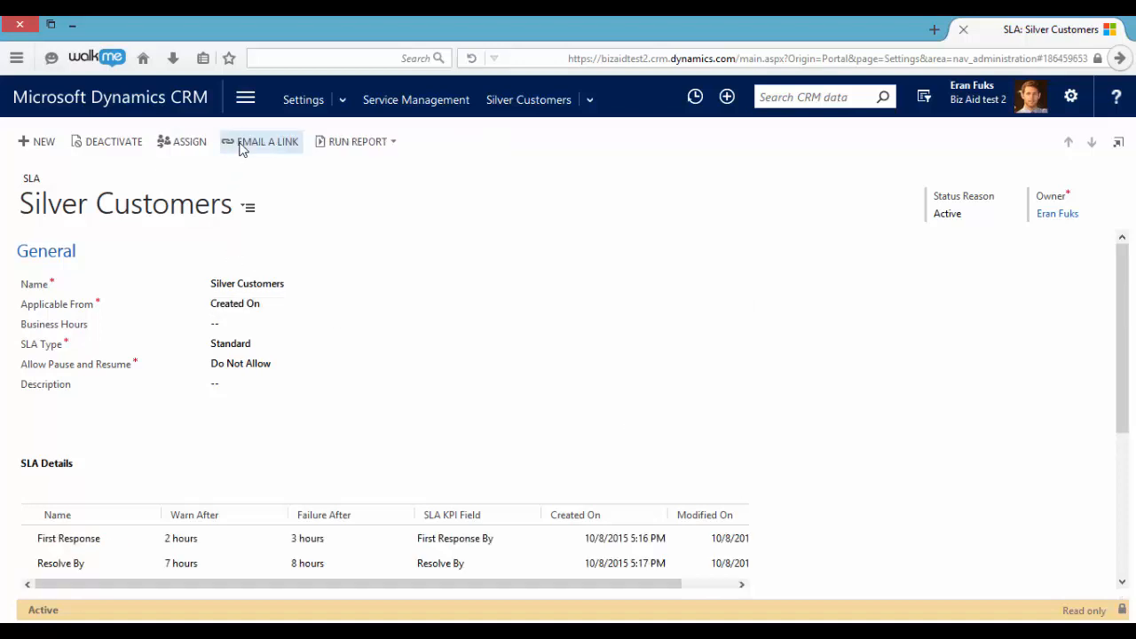
- Go to the Cases list in the Service area and start a new case
click(246, 98)
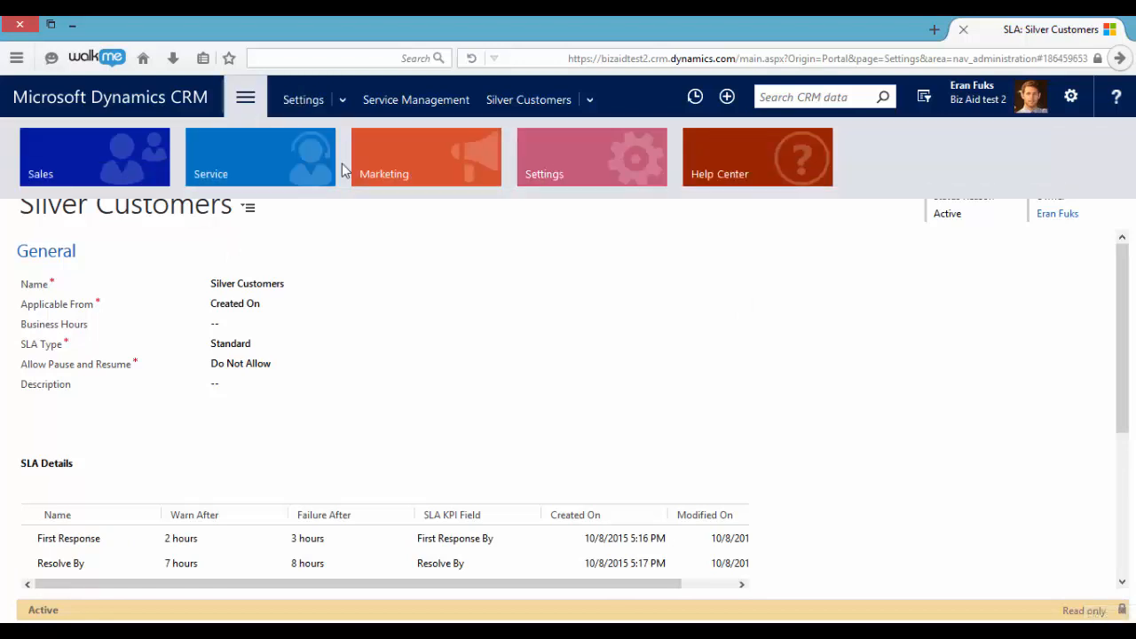
click(213, 167)
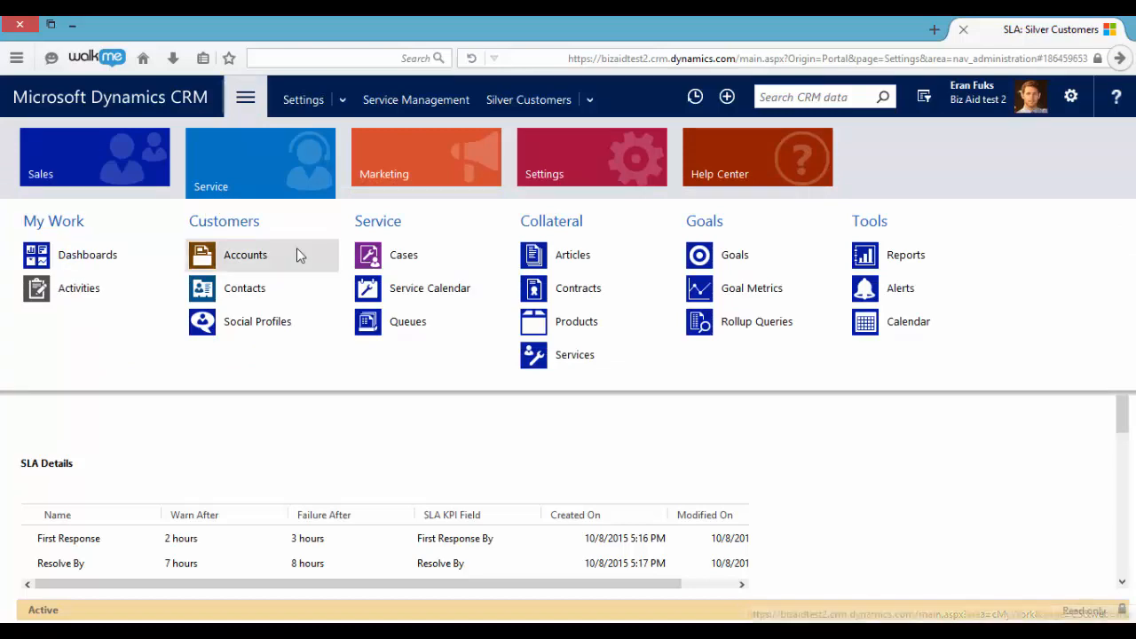
click(393, 255)
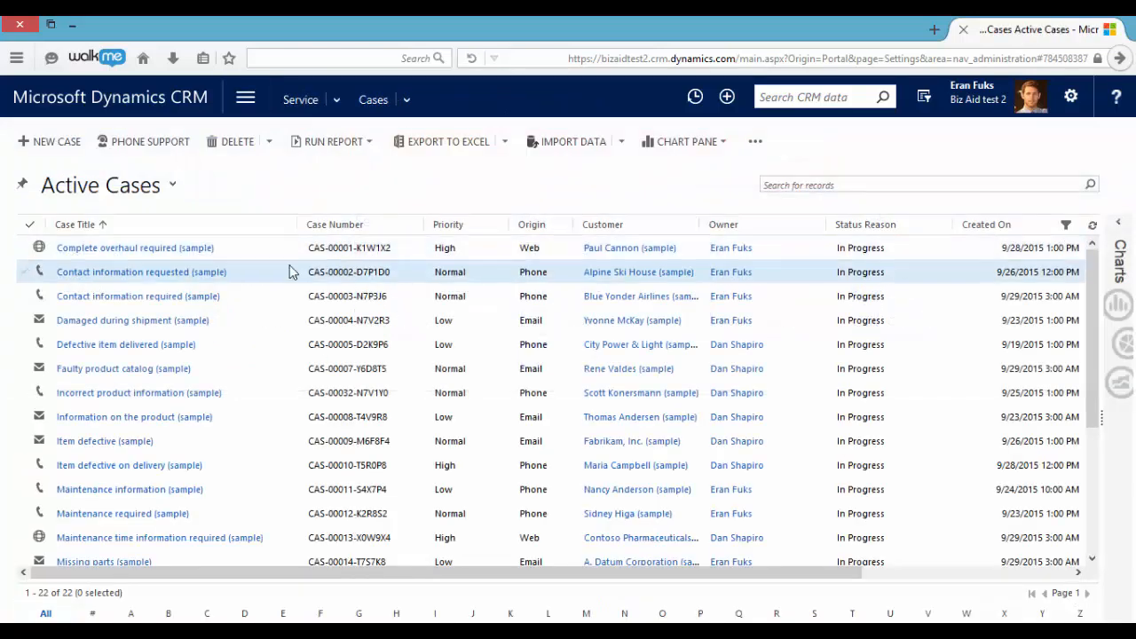
click(50, 151)
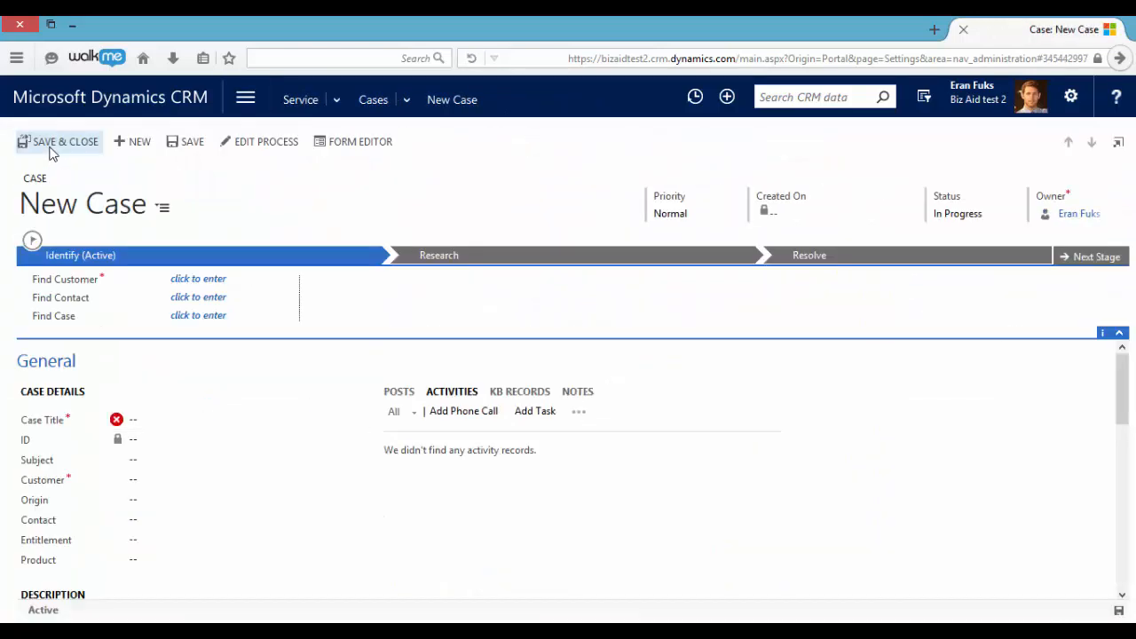
- Save the case with the title Test and the customer Alpine Ski House (sample), and view its Applicable SLA section
click(176, 422)
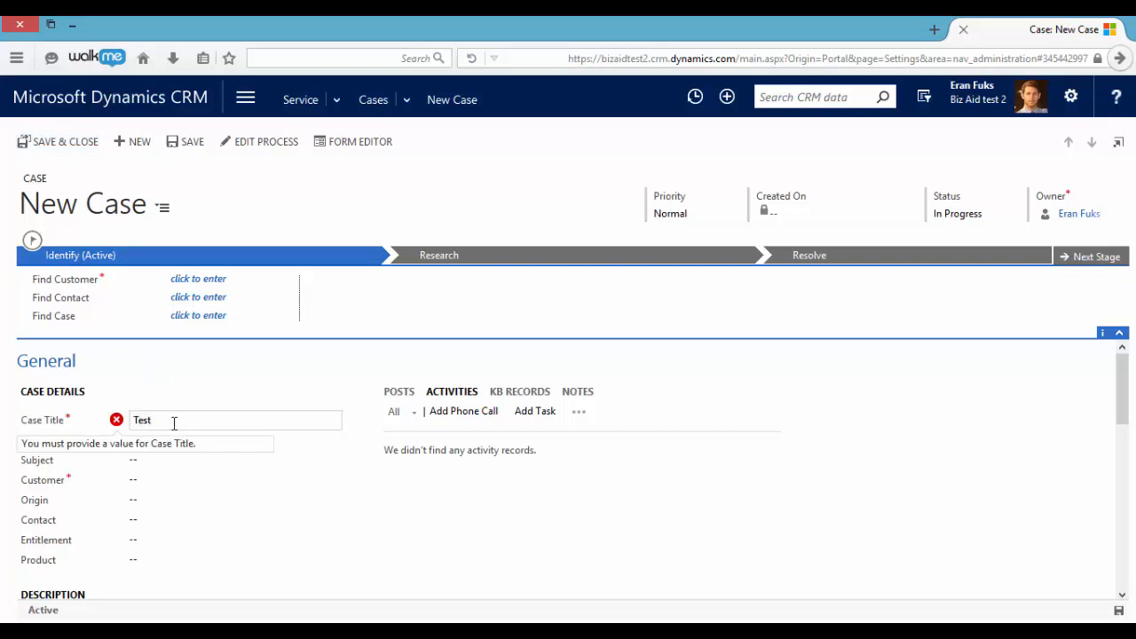
click(175, 484)
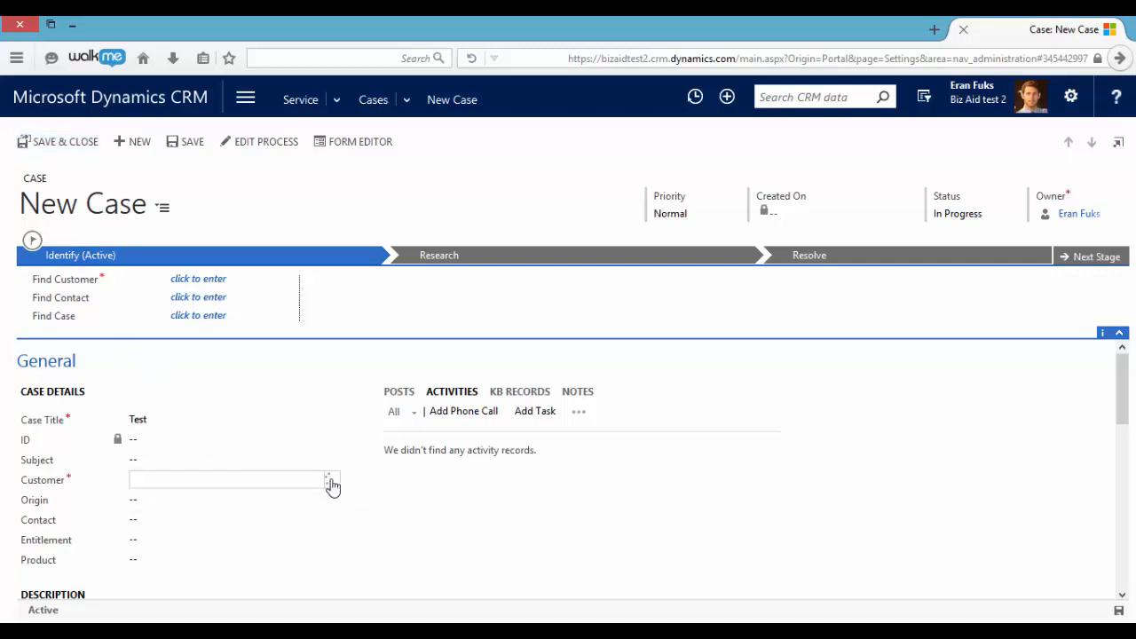
click(332, 482)
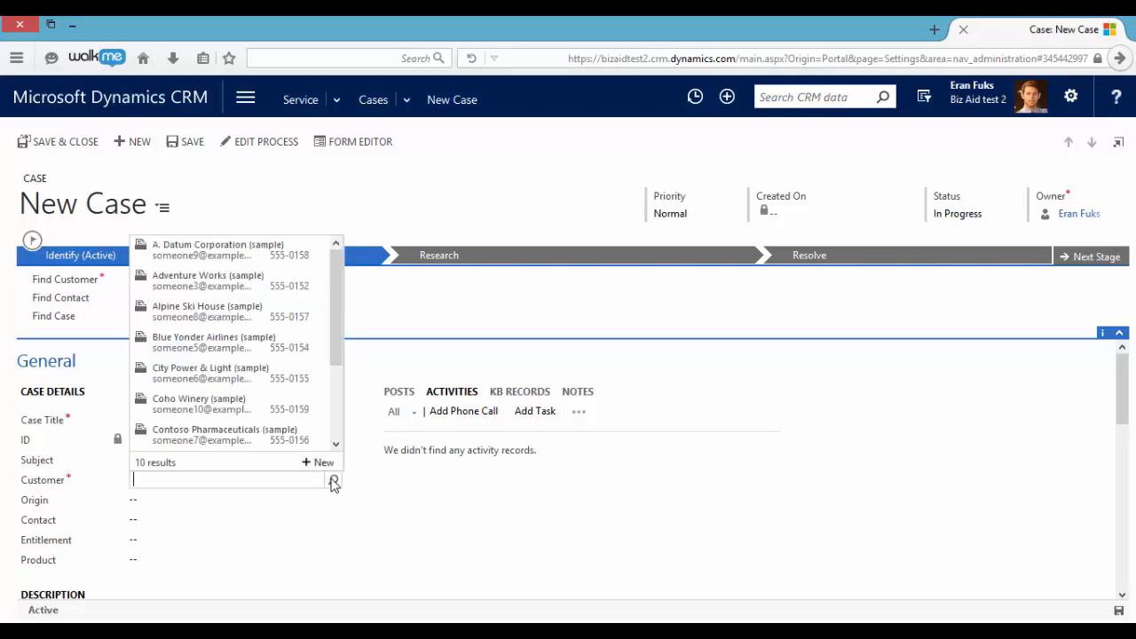
click(222, 310)
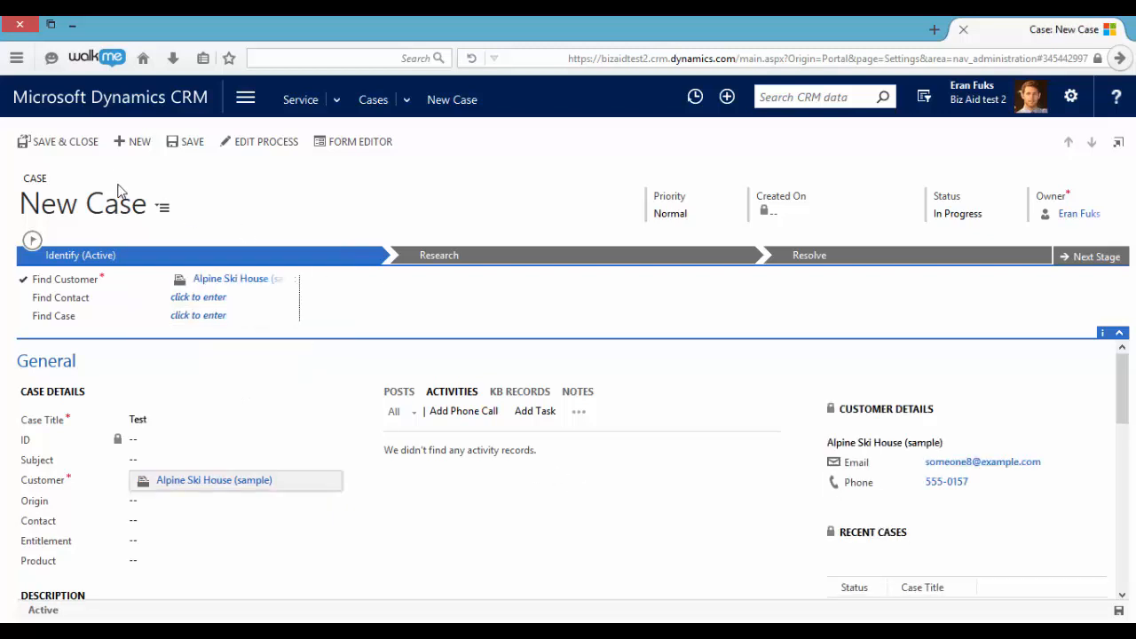
click(189, 144)
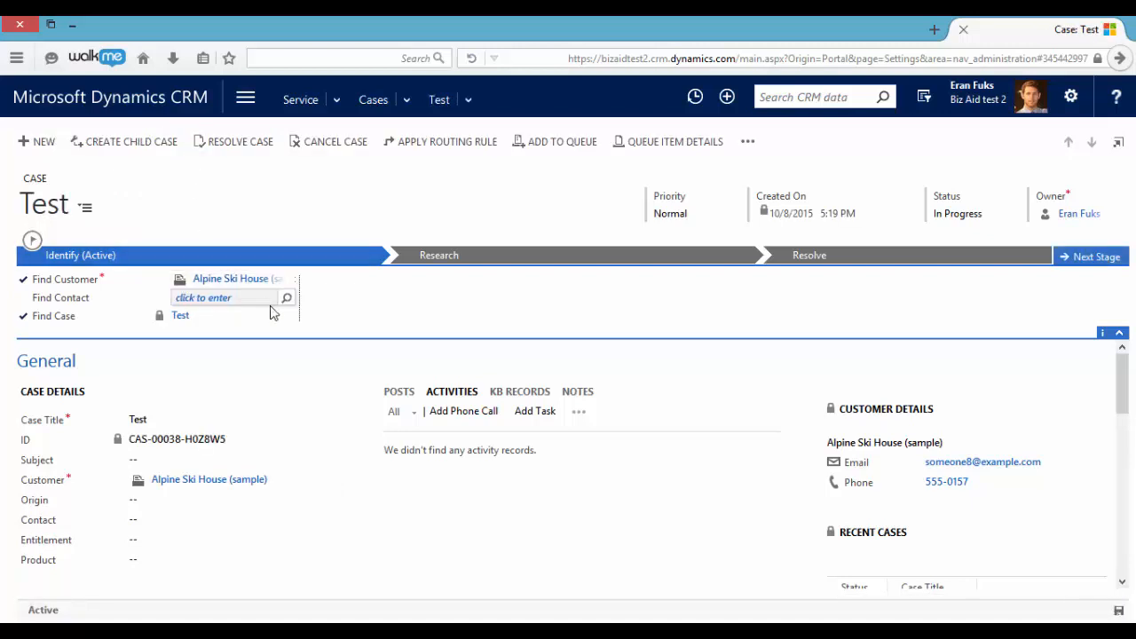
scroll(337, 427, down, 5)
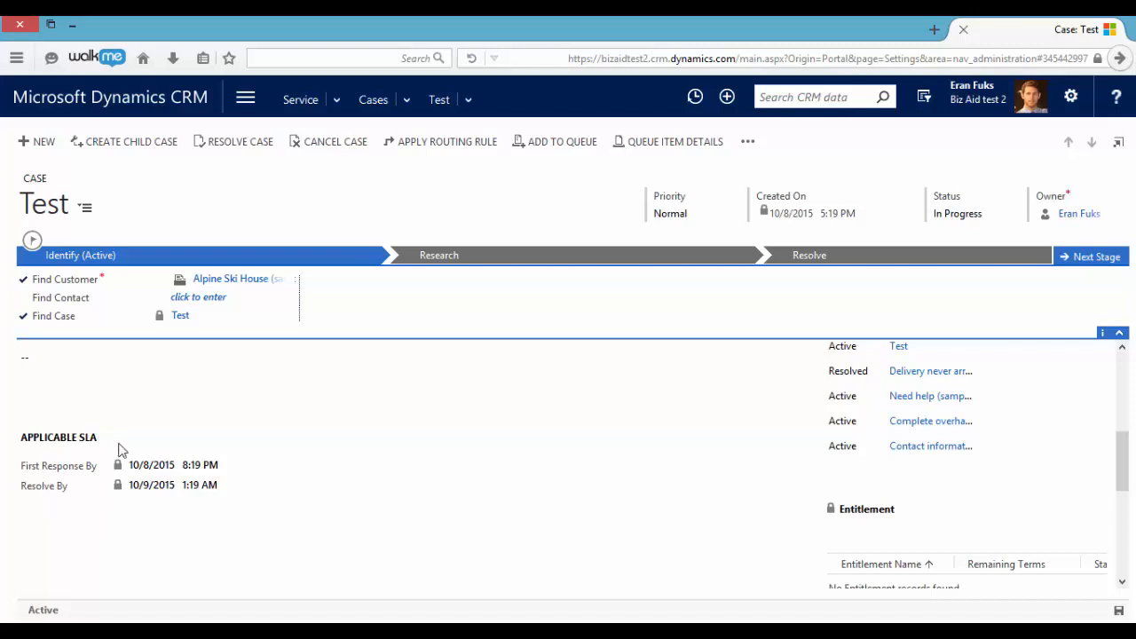
- Open the Service Level Agreements list in the Service Management settings
click(245, 101)
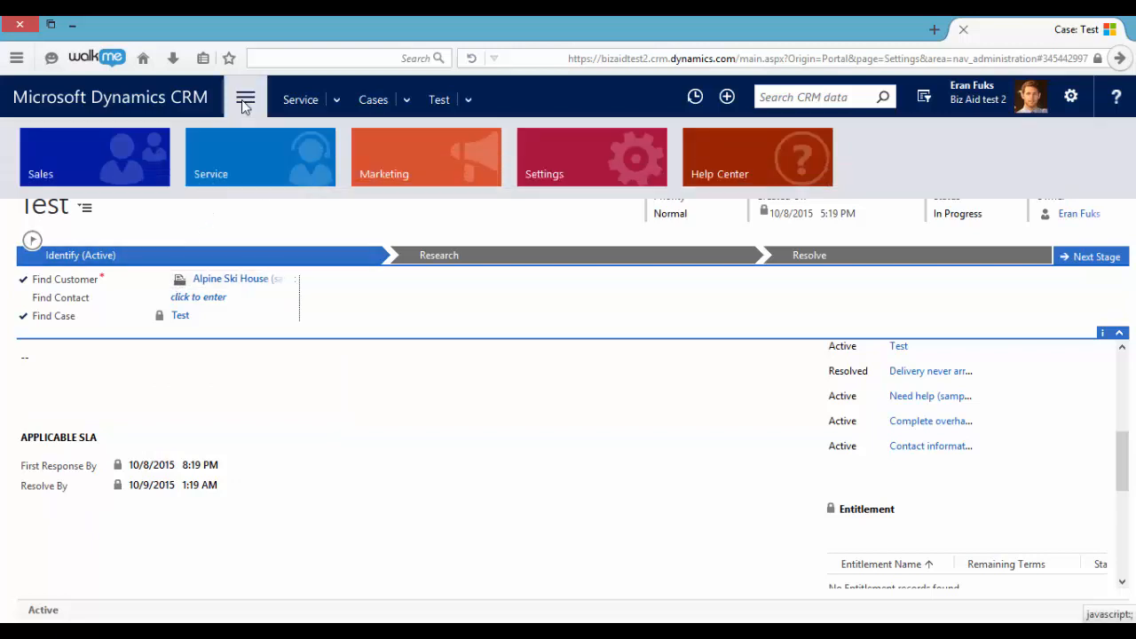
click(544, 158)
click(105, 362)
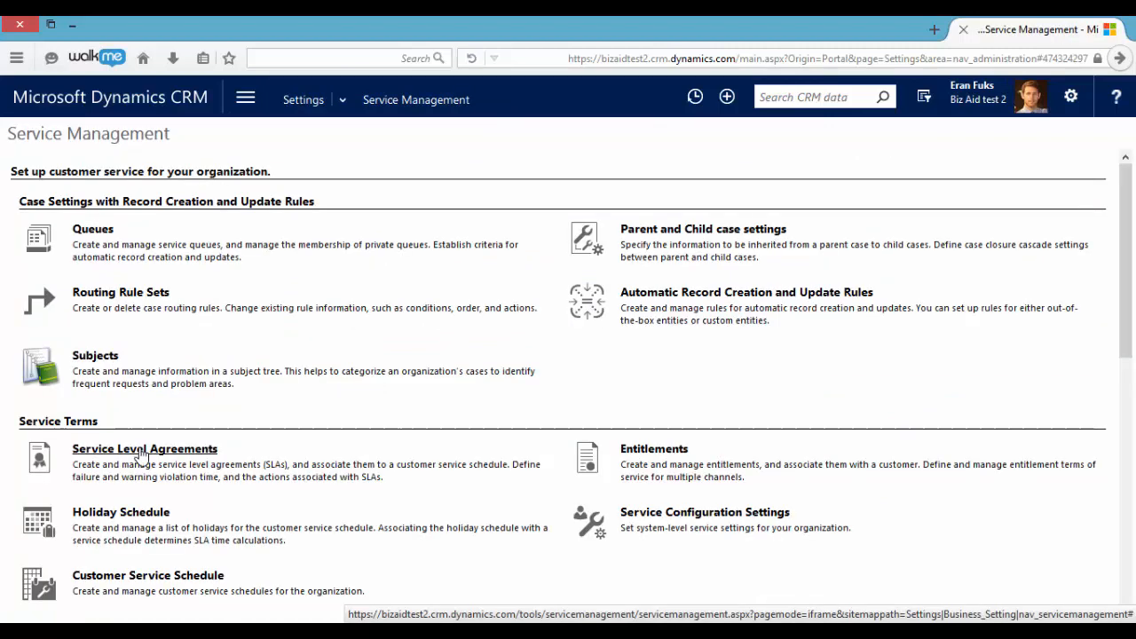
click(142, 455)
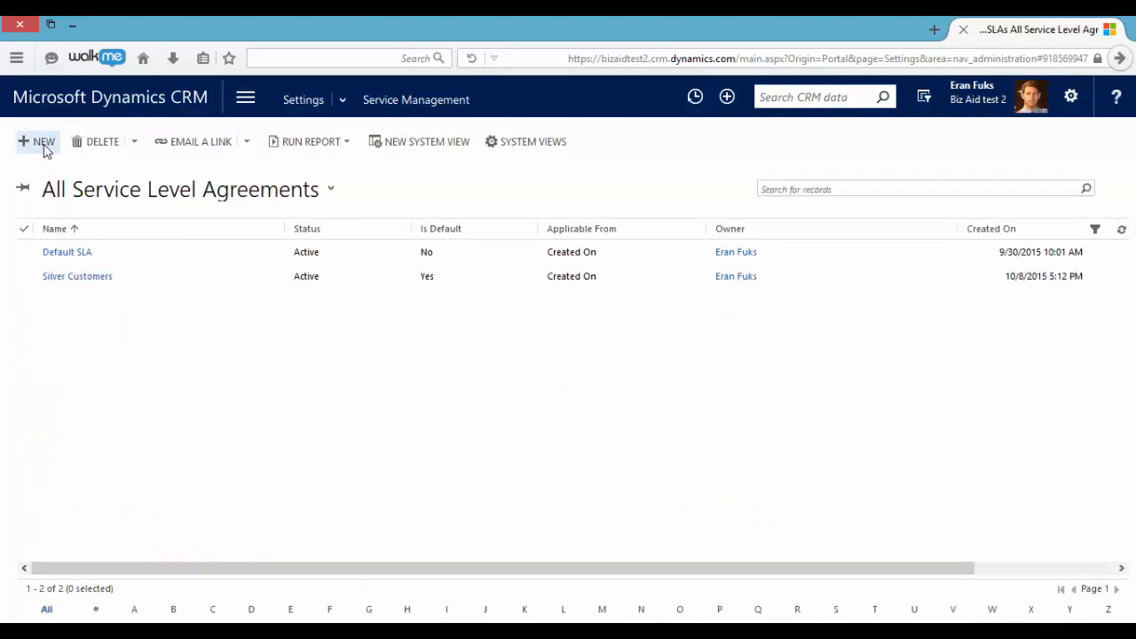
- Create and save a service level agreement named Gold Customers with SLA type Enhanced and pause and resume set to Allow
click(44, 144)
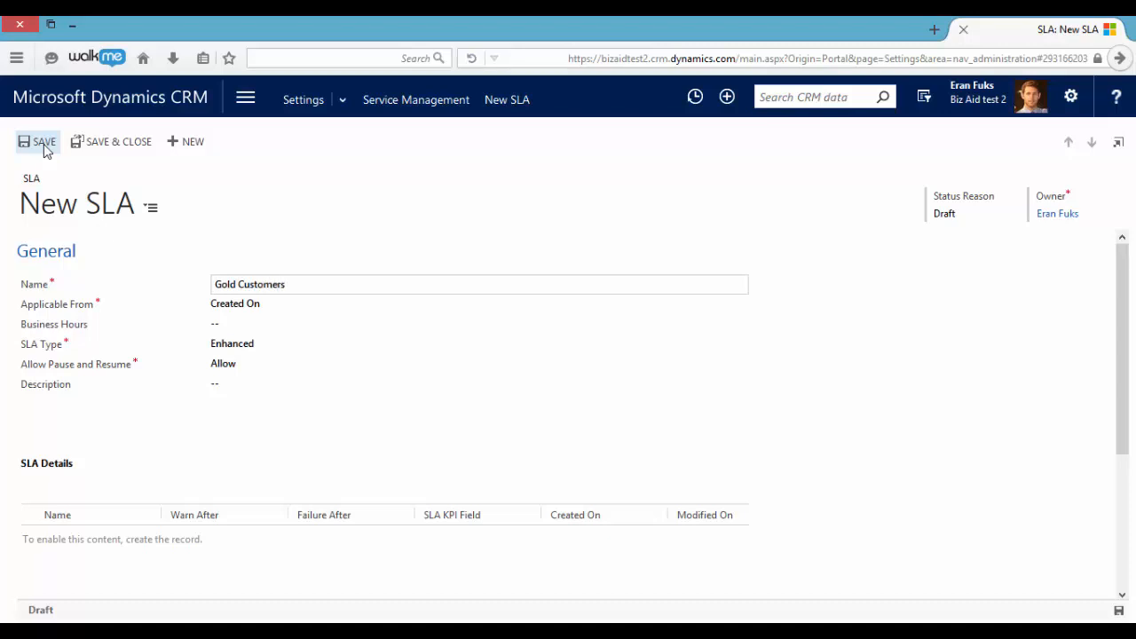
click(262, 347)
click(271, 356)
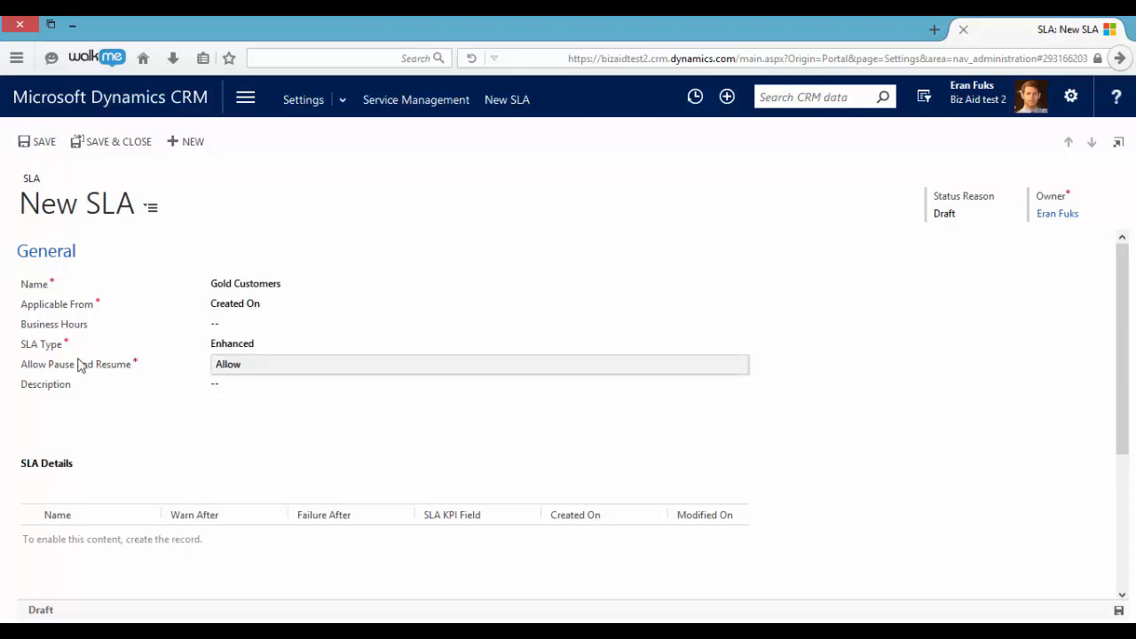
click(221, 373)
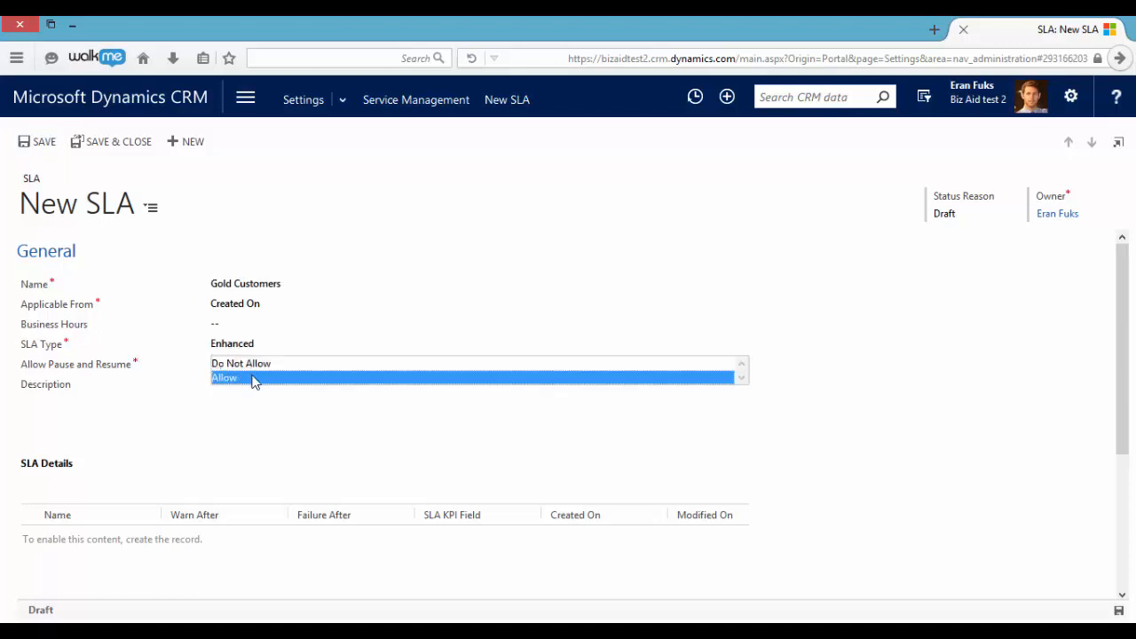
click(251, 377)
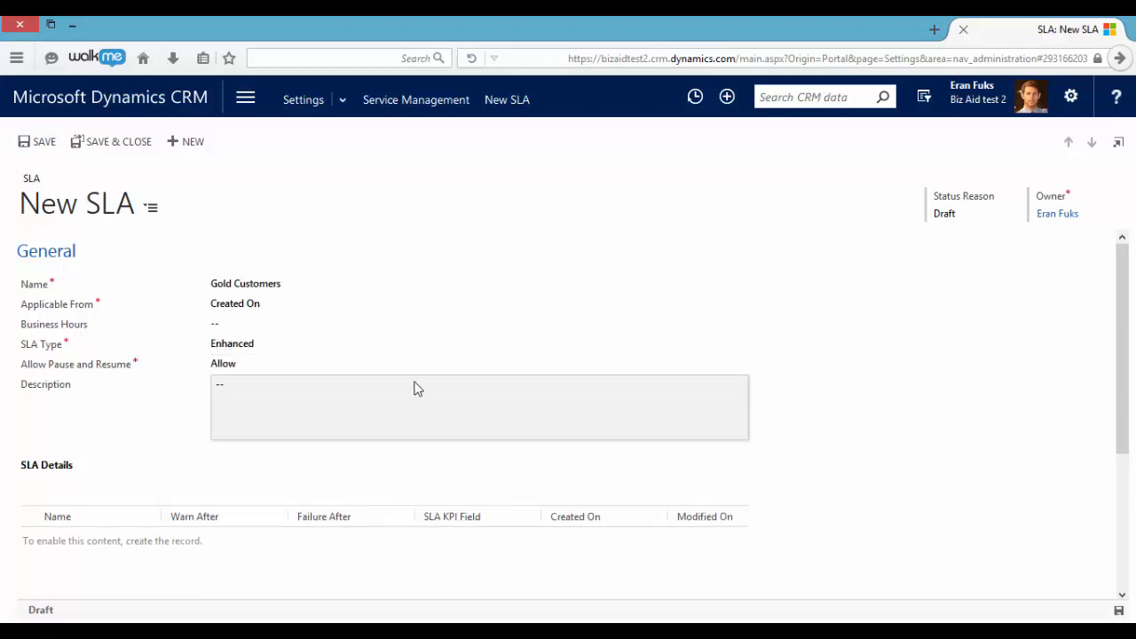
click(39, 142)
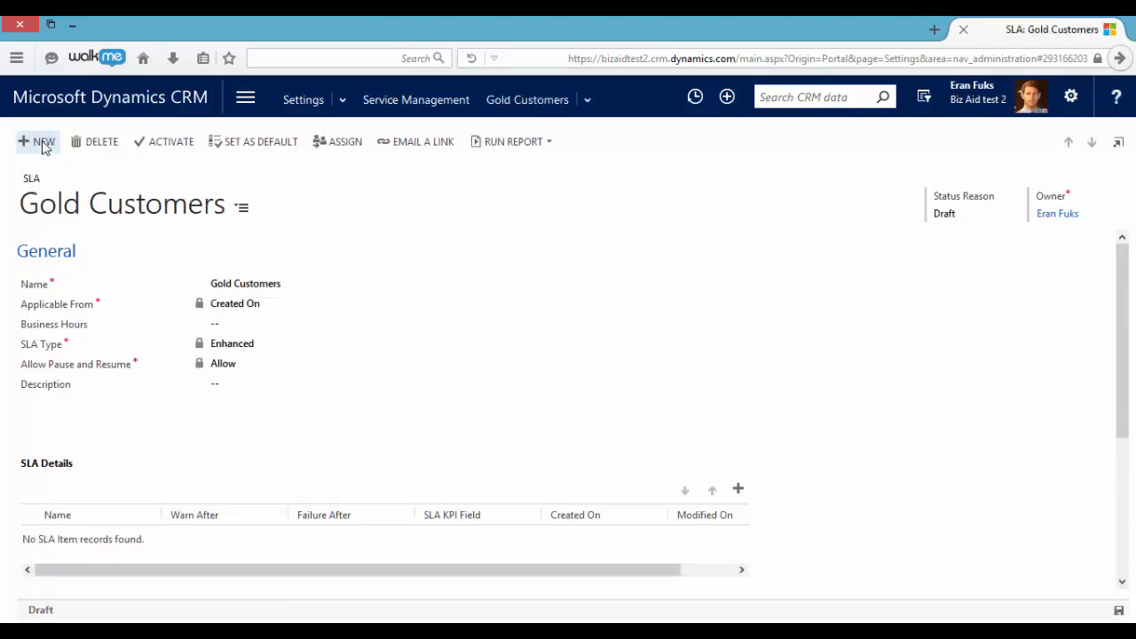
- Add an SLA item named First Response using First Response By KPI, with the success criterion Case First Response Sent Equals Yes
click(739, 493)
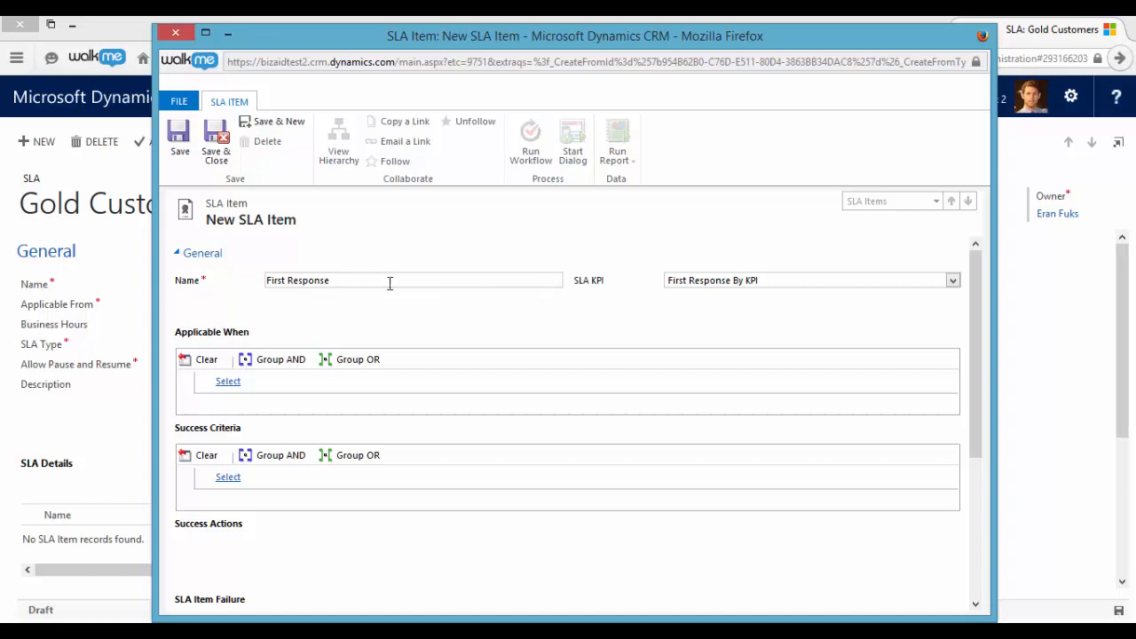
scroll(317, 408, down, 3)
click(278, 362)
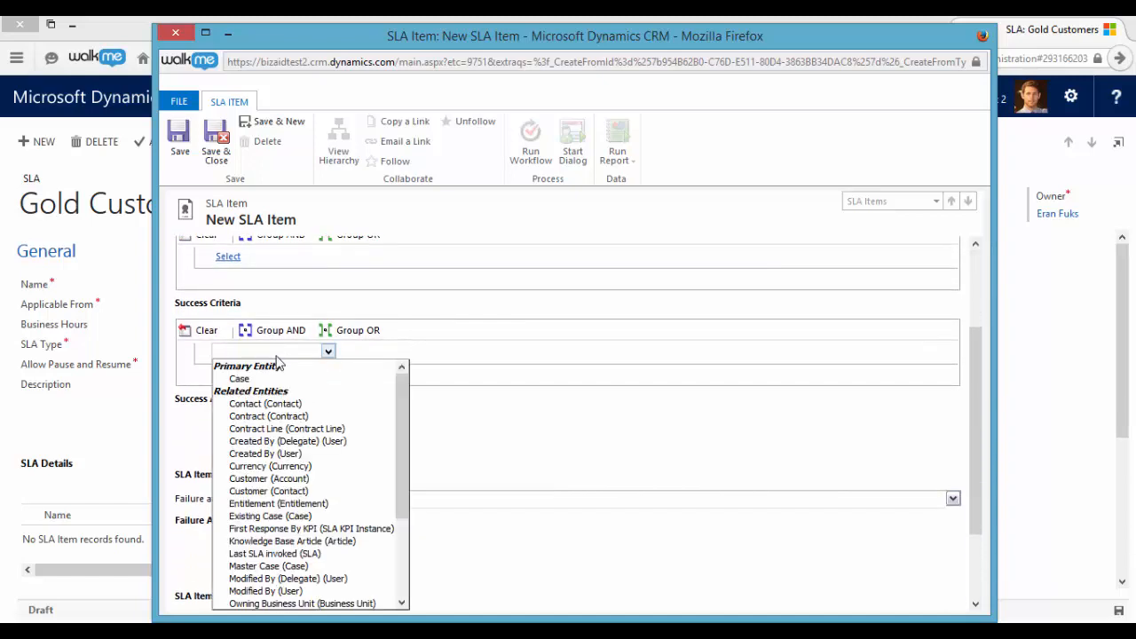
click(281, 379)
click(387, 353)
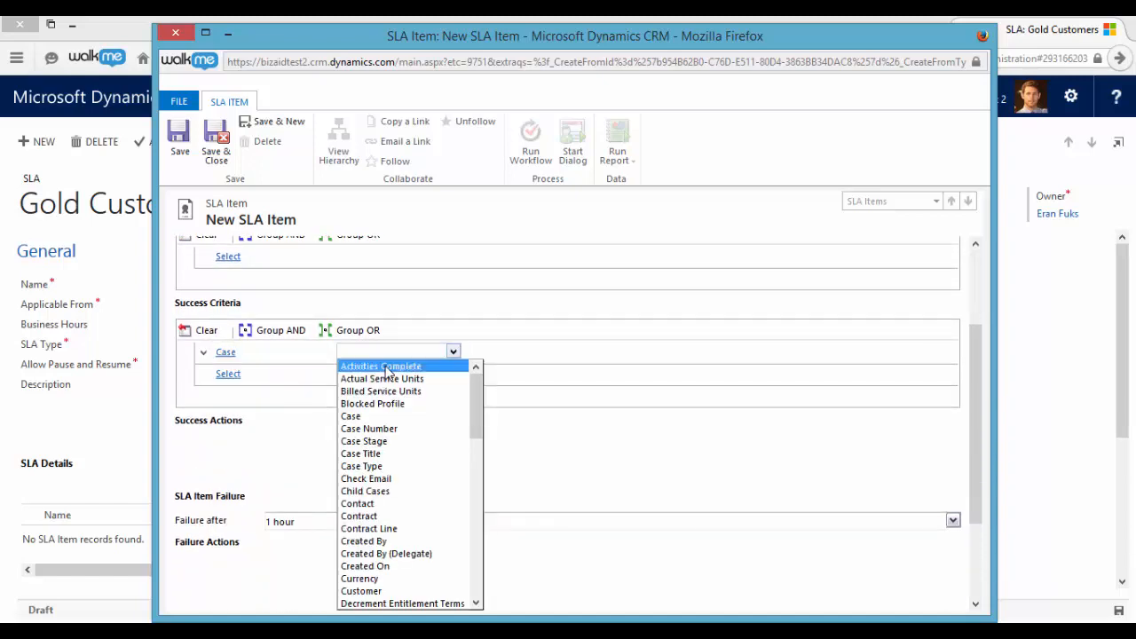
scroll(418, 480, down, 8)
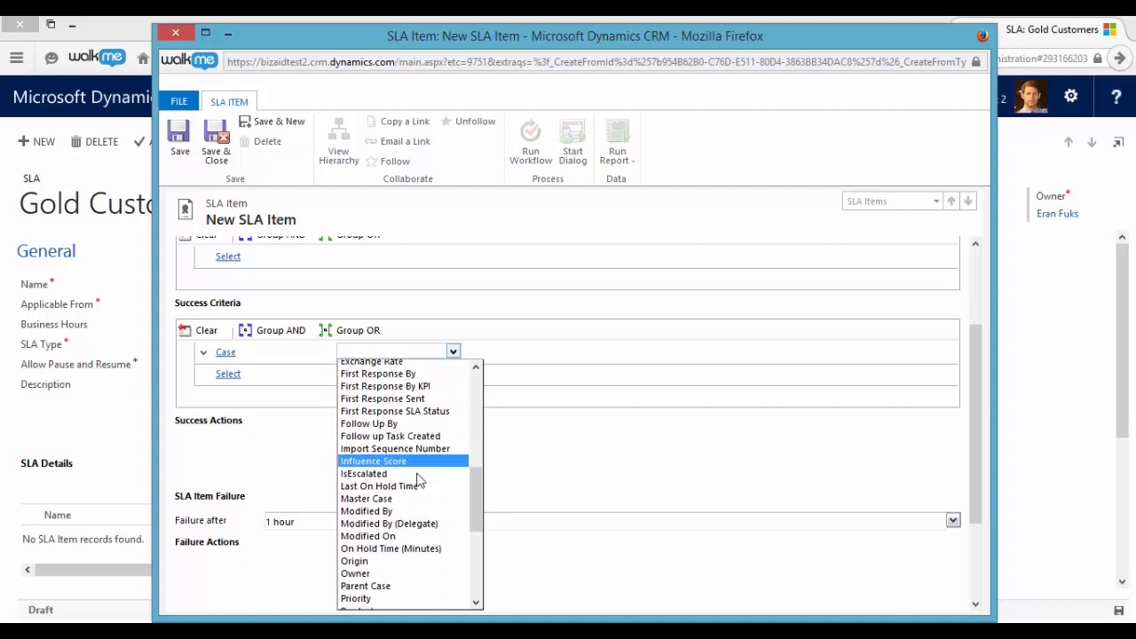
scroll(418, 480, down, 3)
scroll(419, 481, up, 2)
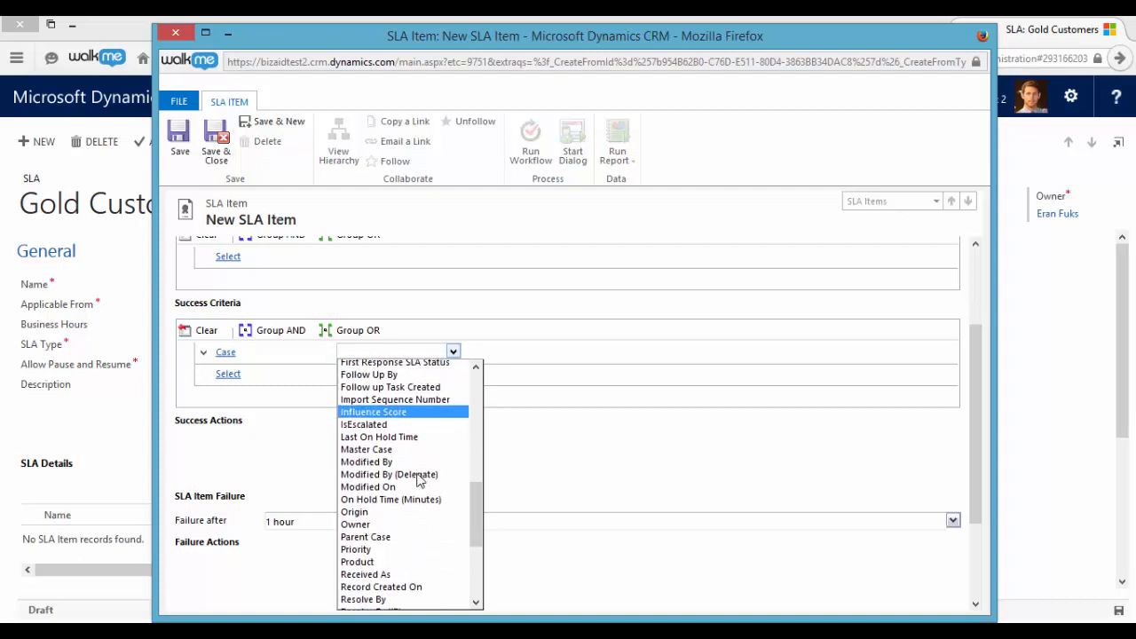
scroll(420, 479, up, 2)
click(421, 405)
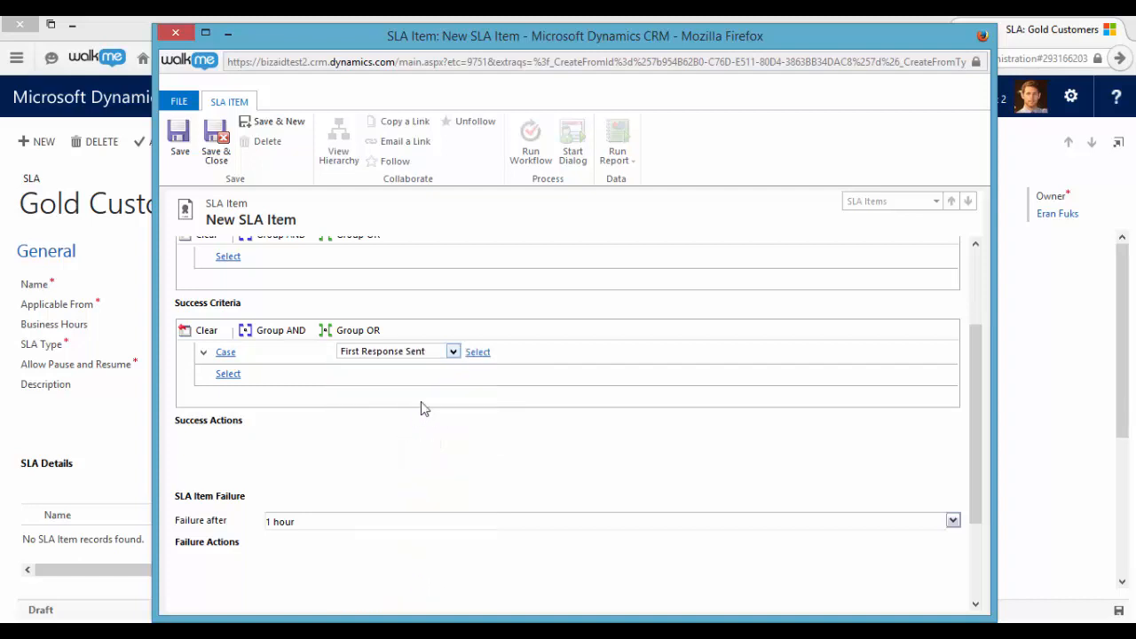
click(505, 353)
click(515, 365)
click(703, 355)
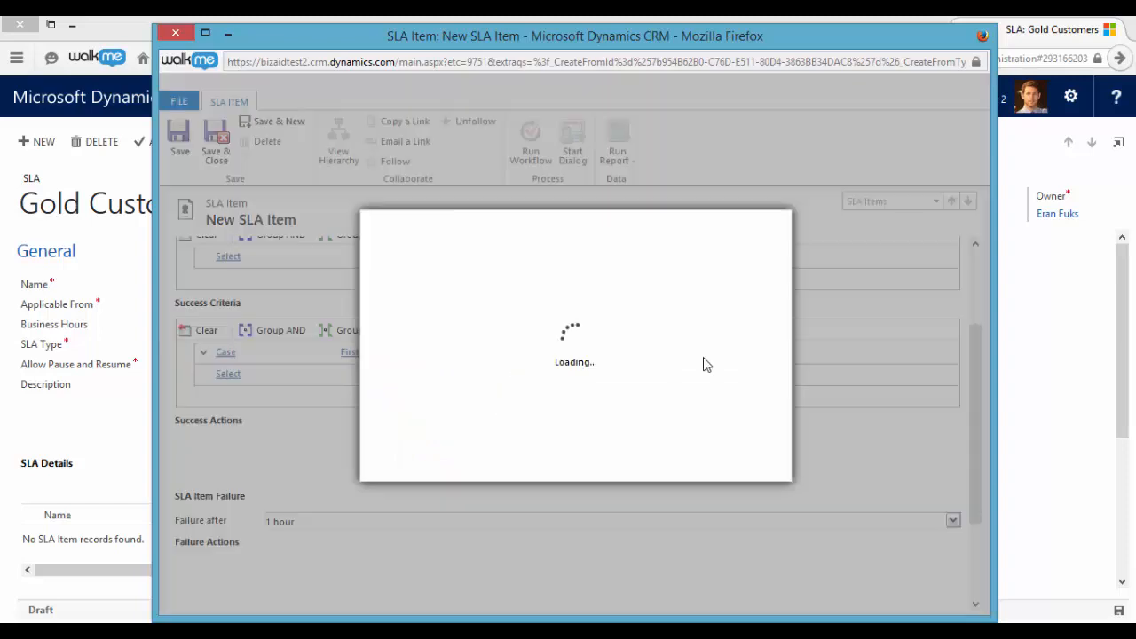
double_click(445, 357)
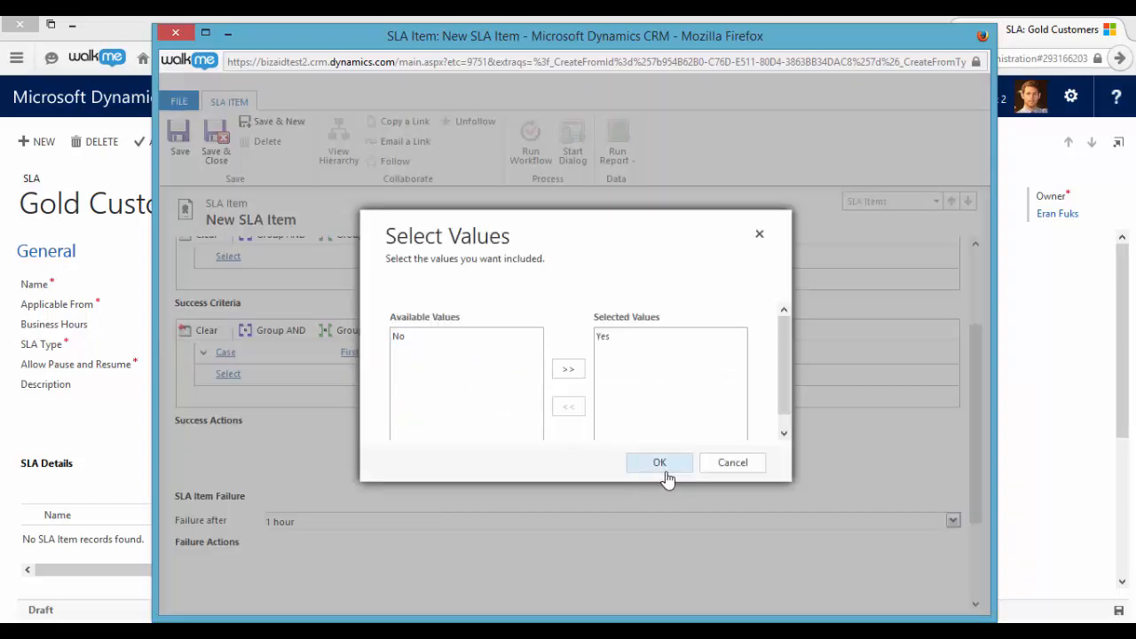
click(659, 463)
- Set the First Response item to fail after 2 hours and warn after 1 hour, and save it
scroll(340, 451, down, 2)
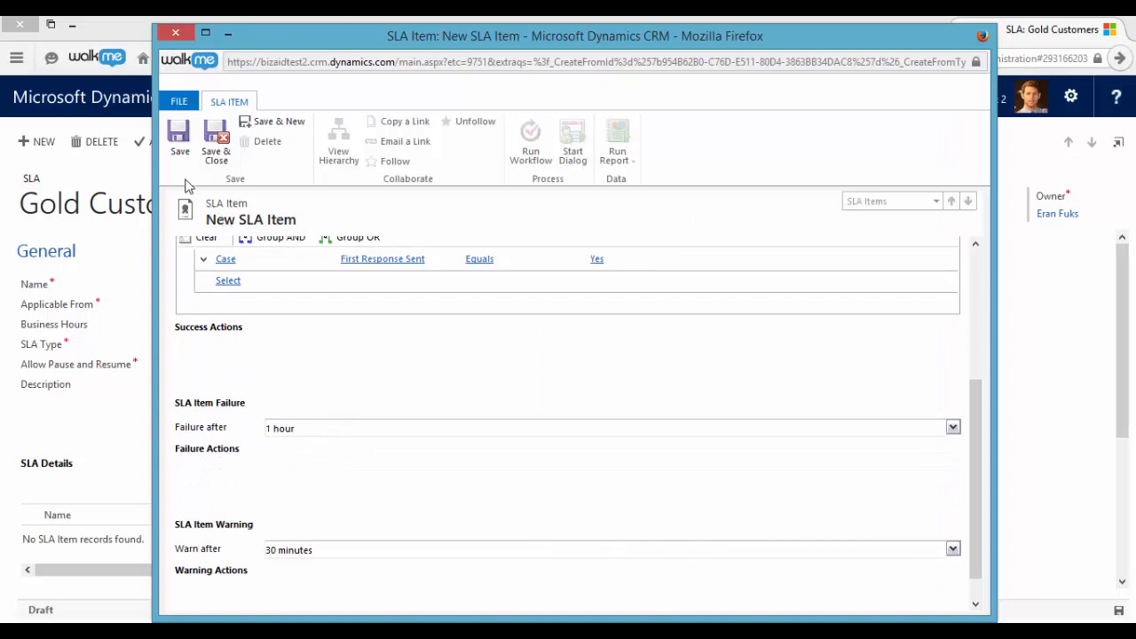
scroll(929, 431, down, 1)
click(953, 398)
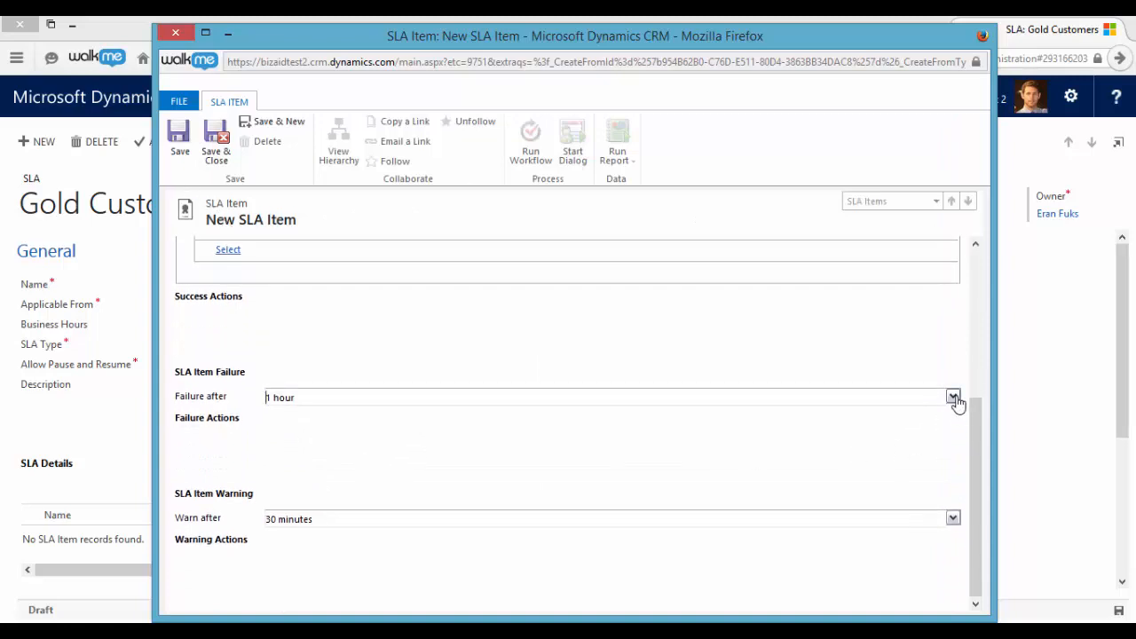
click(954, 398)
scroll(803, 426, down, 7)
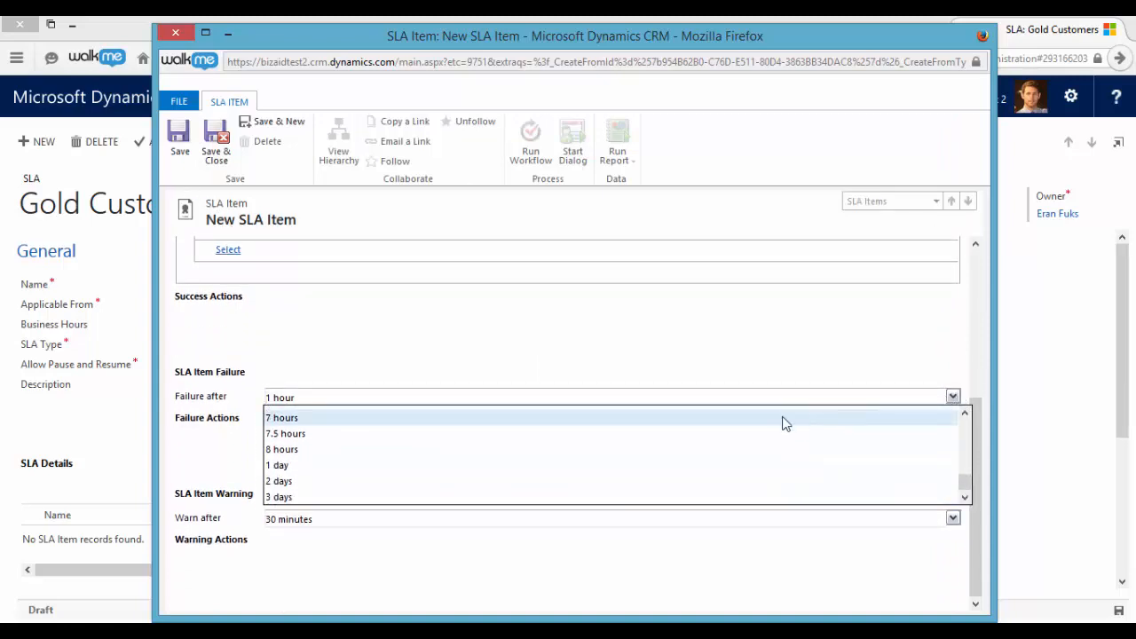
scroll(737, 446, up, 5)
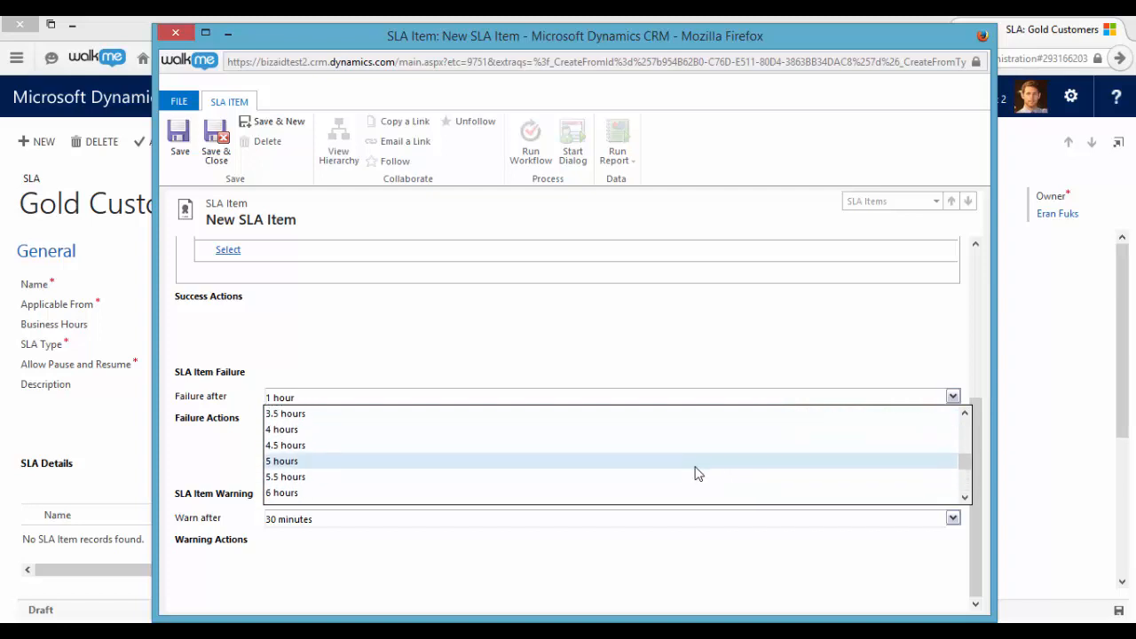
scroll(619, 450, up, 1)
click(604, 449)
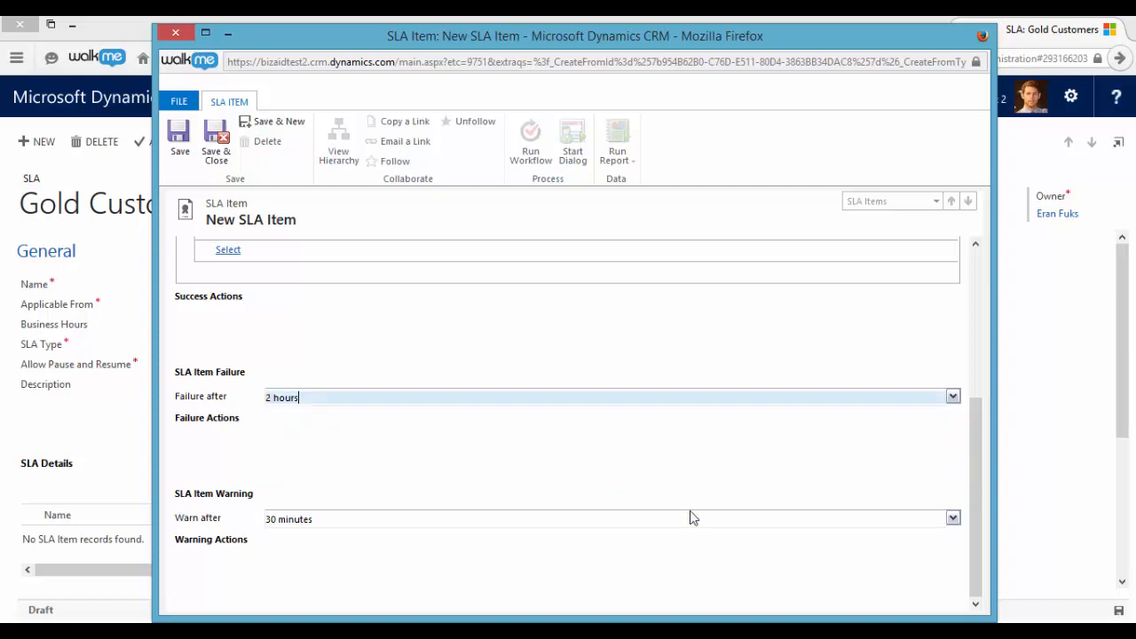
click(954, 519)
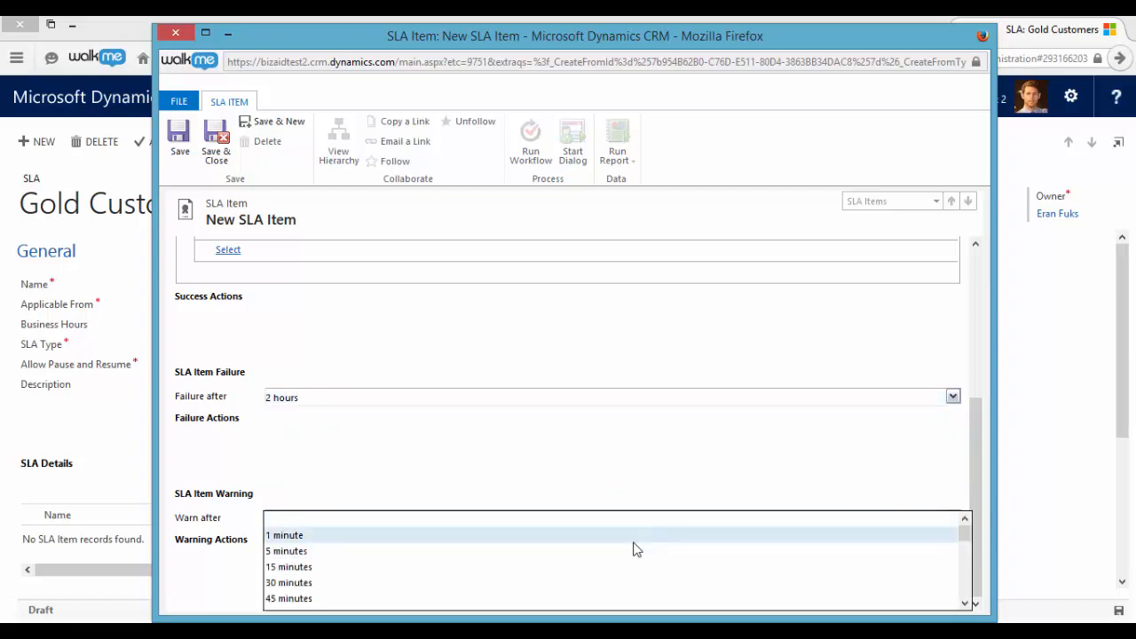
scroll(588, 565, down, 3)
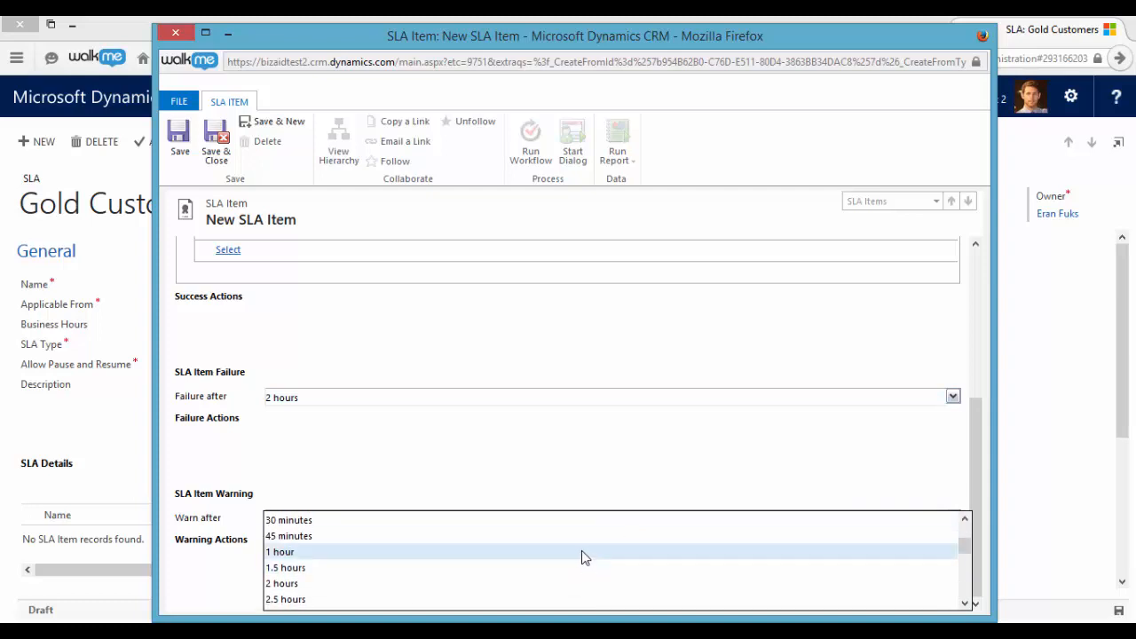
click(582, 548)
click(182, 156)
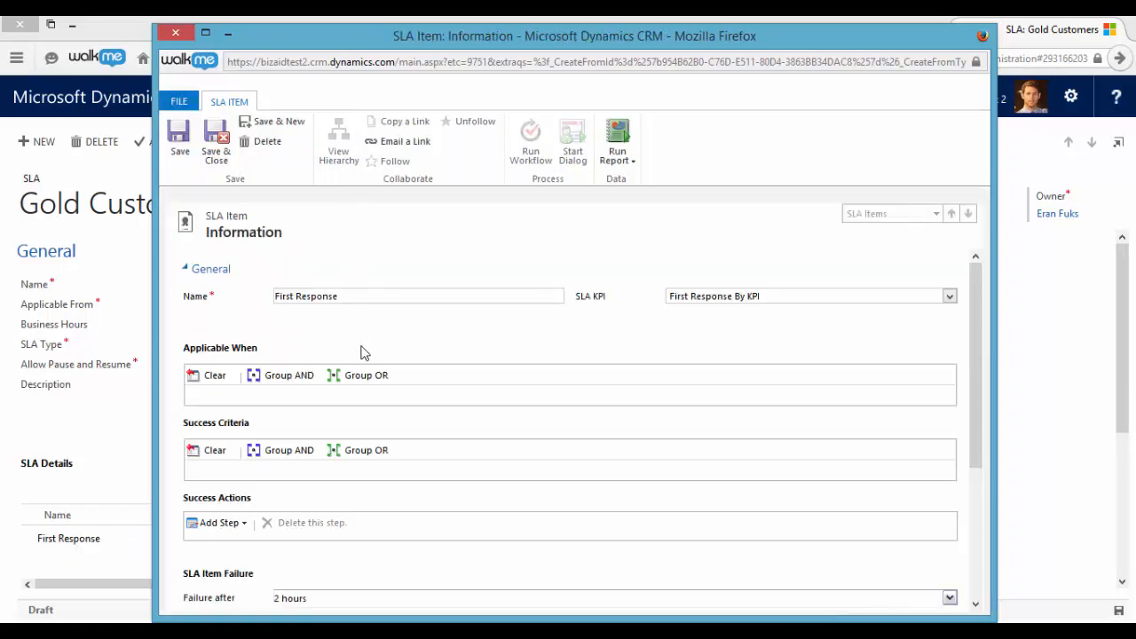
- Review the saved First Response item and start another SLA item named Resolve By using Resolve By KPI
scroll(396, 347, down, 2)
scroll(404, 359, down, 3)
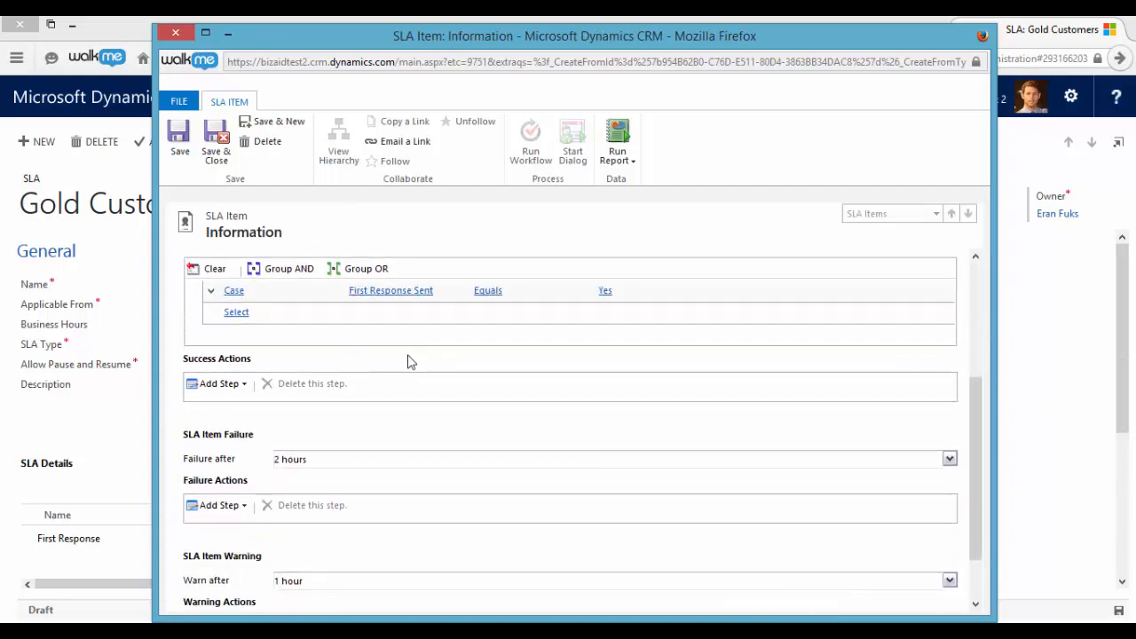
scroll(414, 383, down, 1)
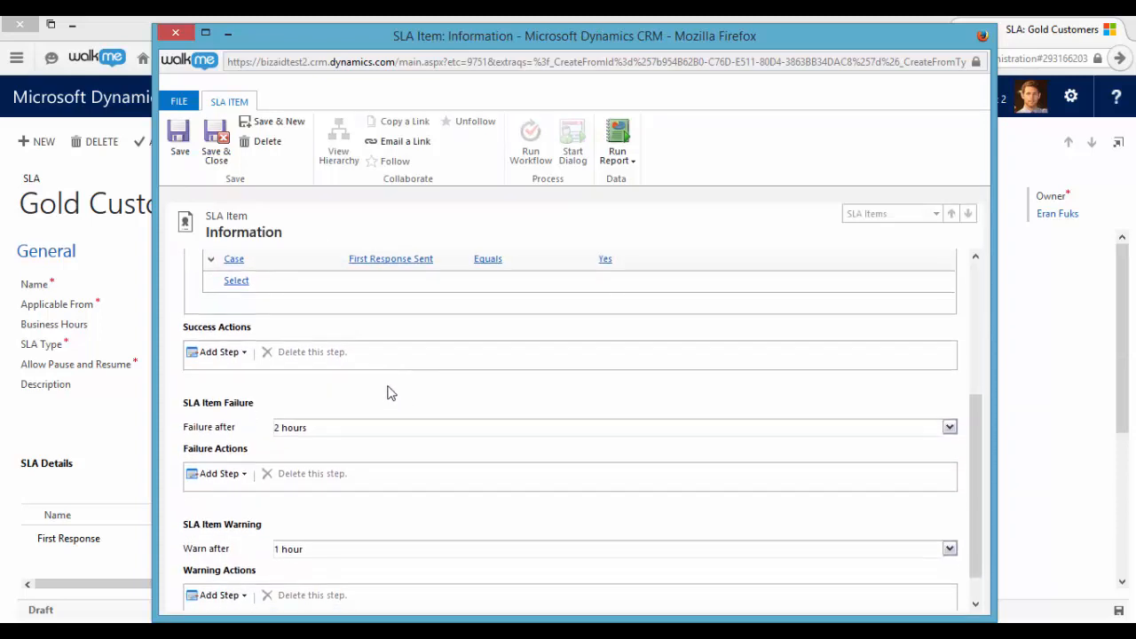
scroll(391, 393, down, 1)
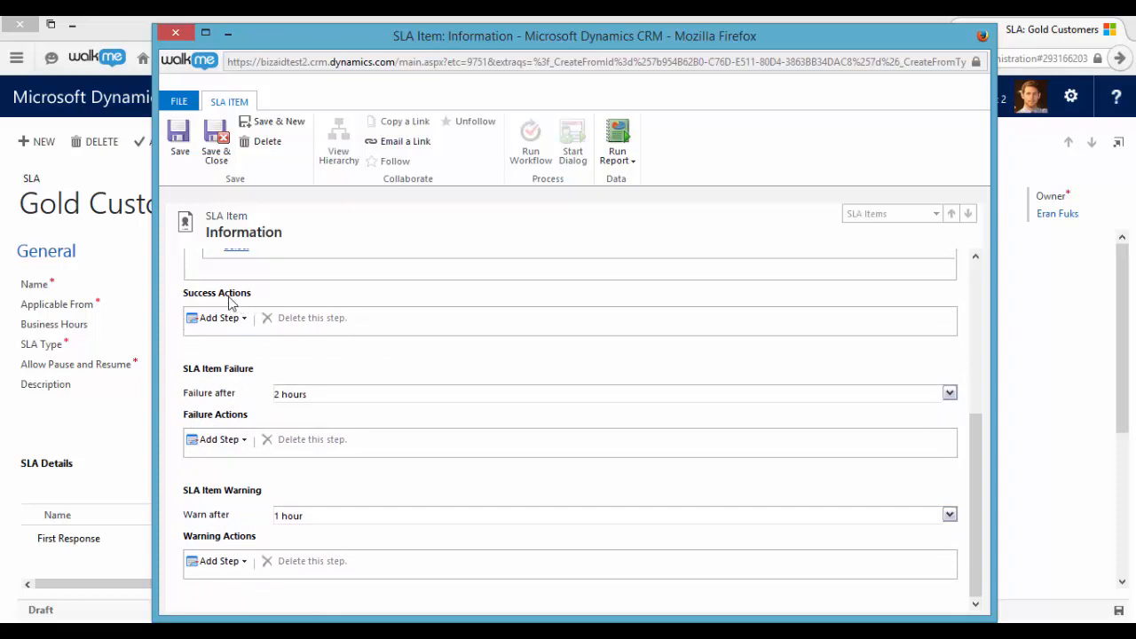
click(285, 125)
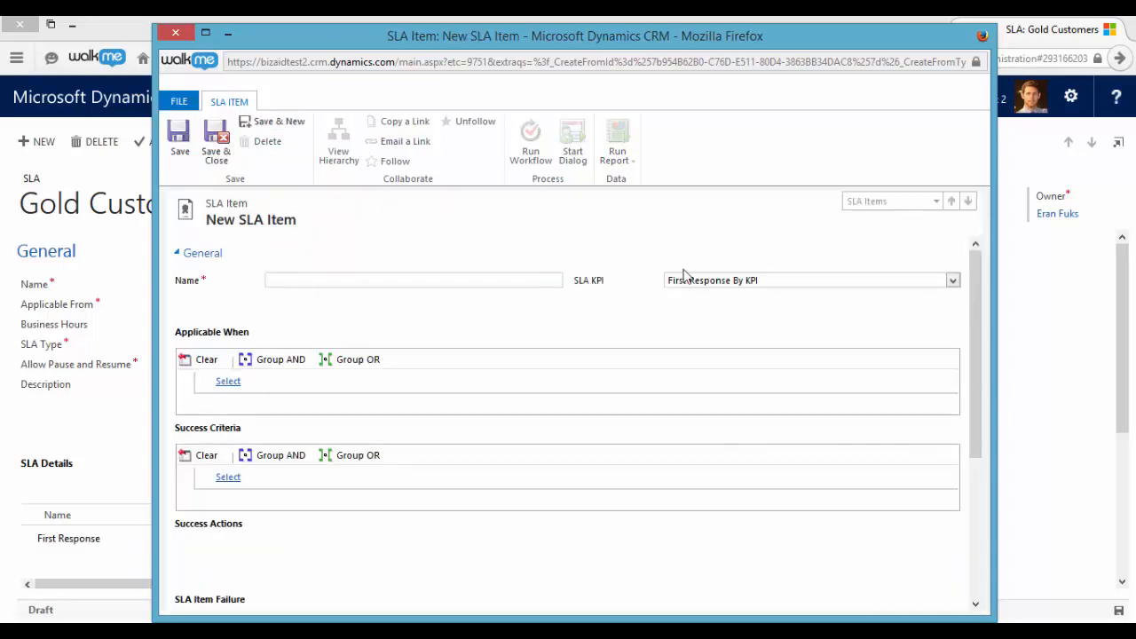
click(688, 280)
click(711, 307)
click(522, 282)
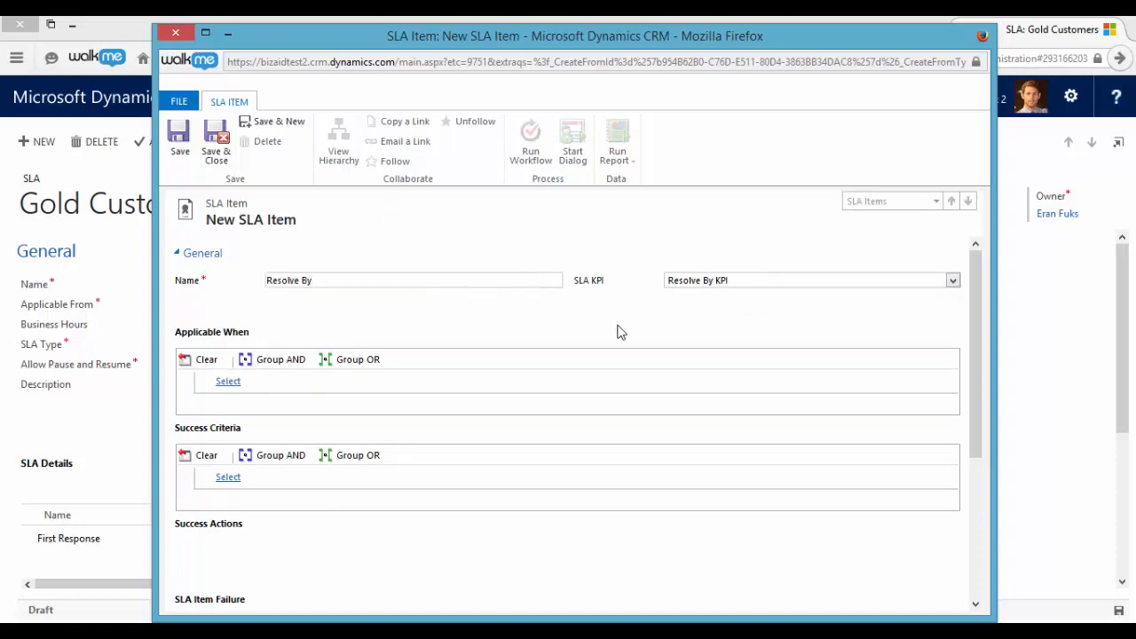
- Define the Resolve By item's success criterion as Case Status Equals Resolved
scroll(622, 332, down, 1)
click(228, 430)
click(284, 430)
click(295, 193)
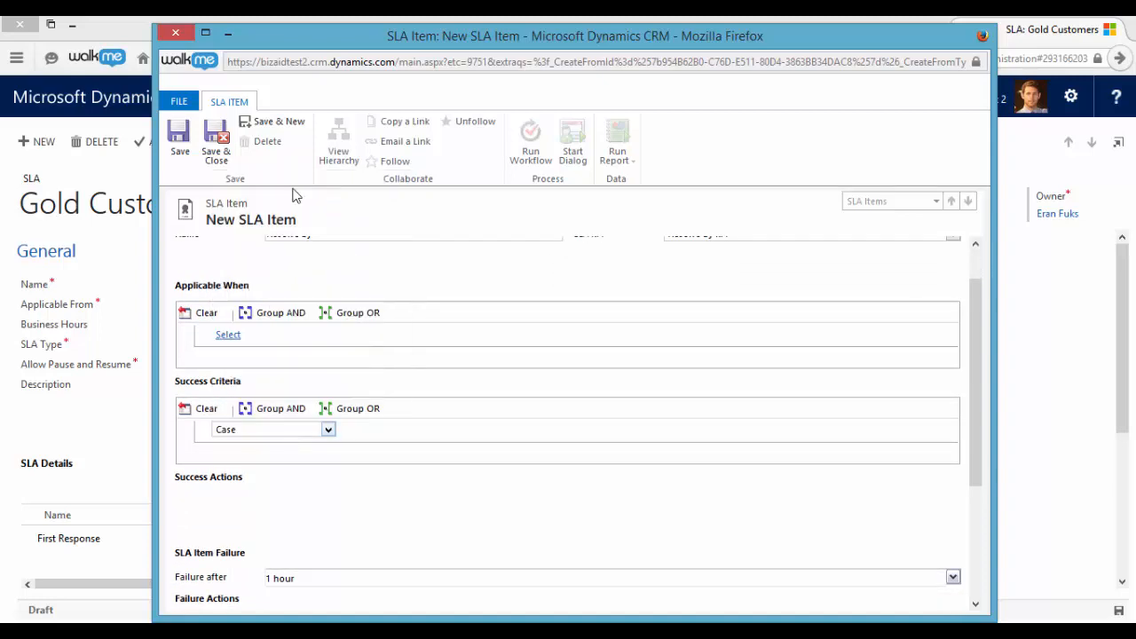
click(394, 432)
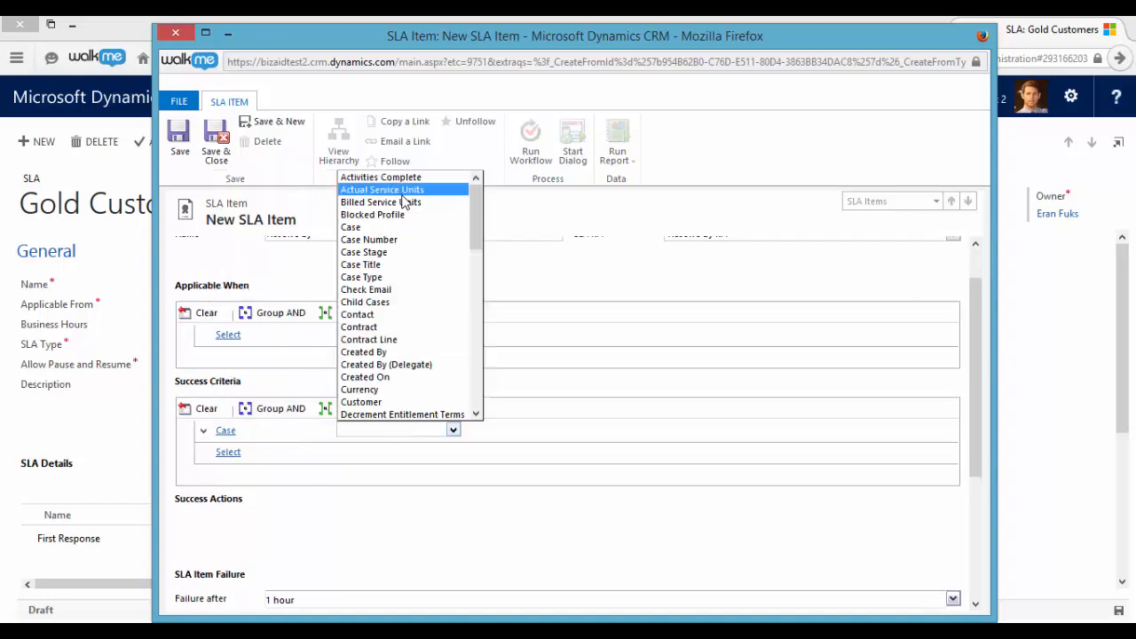
text(status)
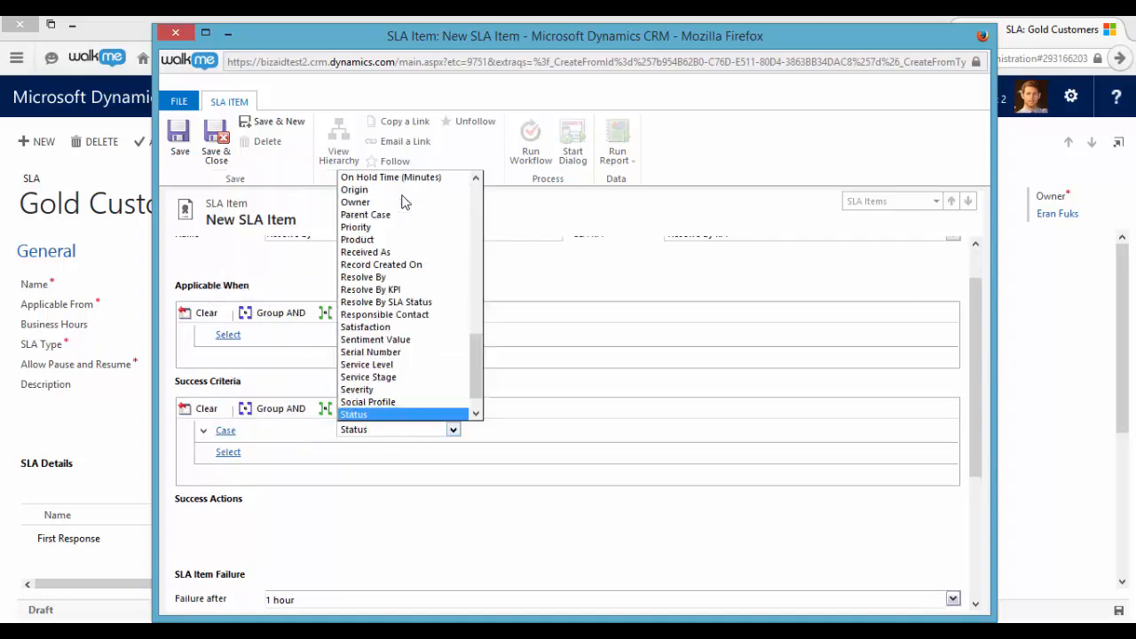
click(382, 411)
click(499, 435)
click(524, 440)
click(701, 432)
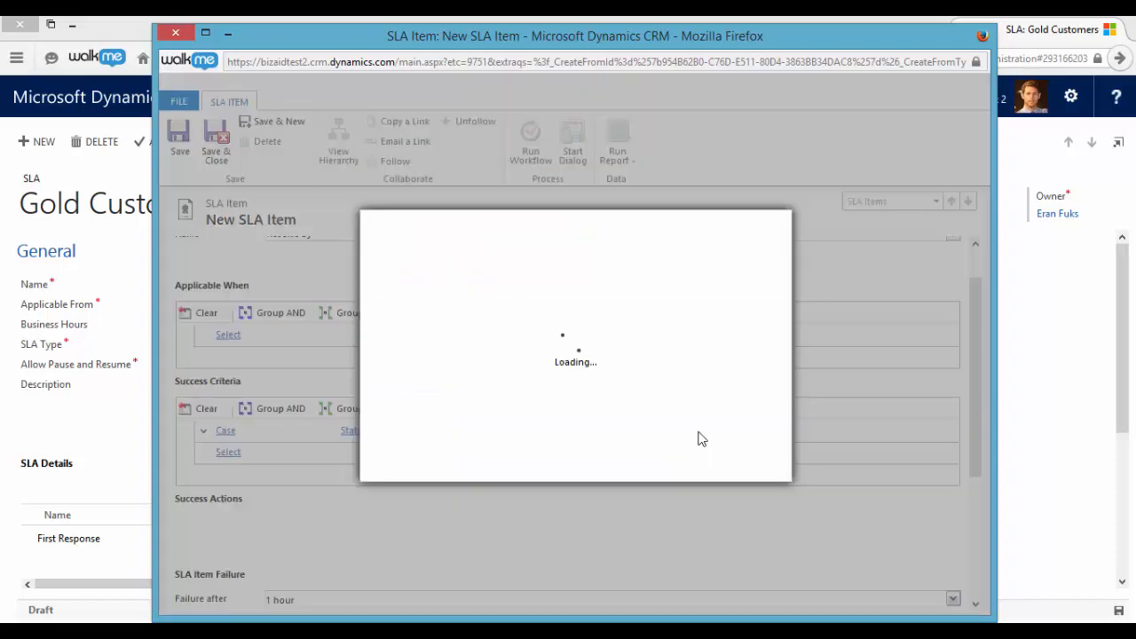
double_click(457, 369)
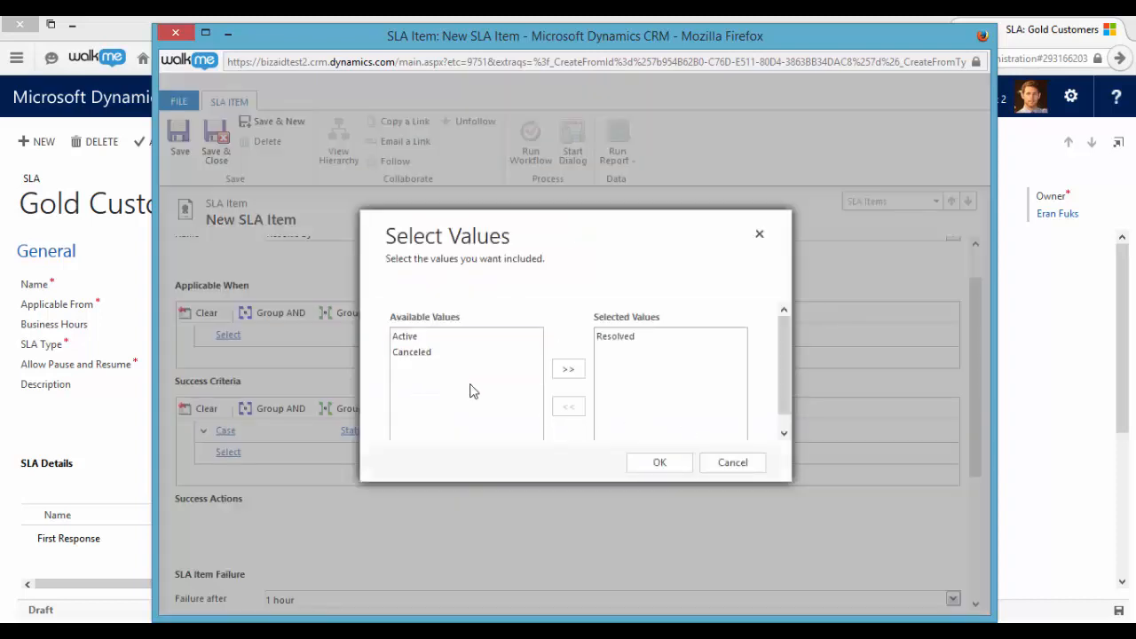
click(654, 469)
- Set the Resolve By item to fail after 7 hours and warn after 6 hours, and save and close it
scroll(479, 381, down, 5)
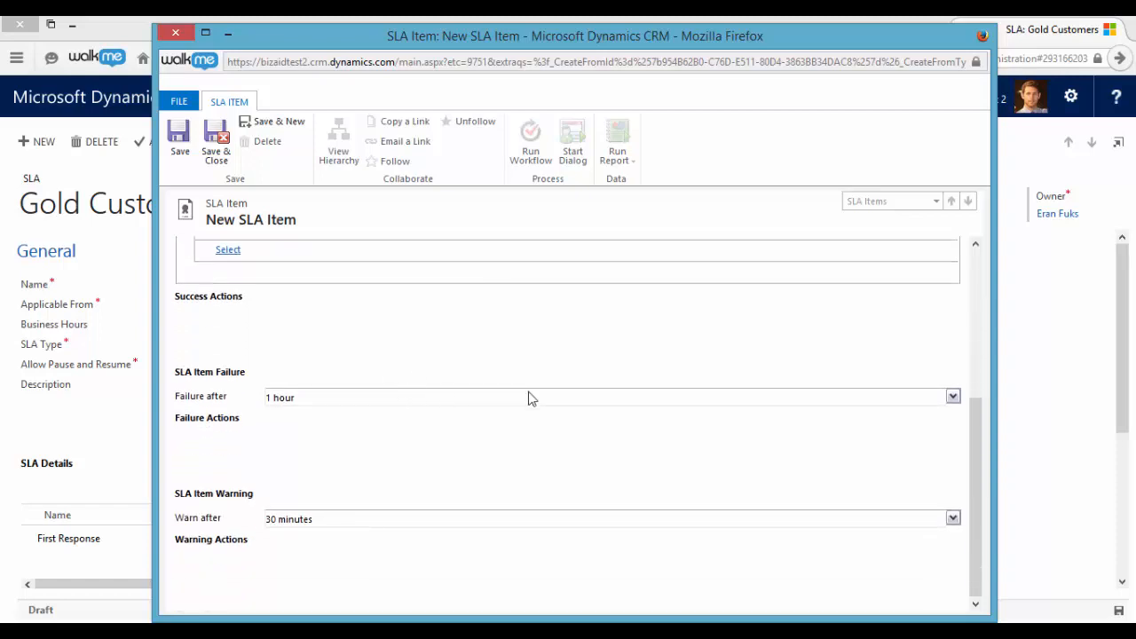
click(952, 400)
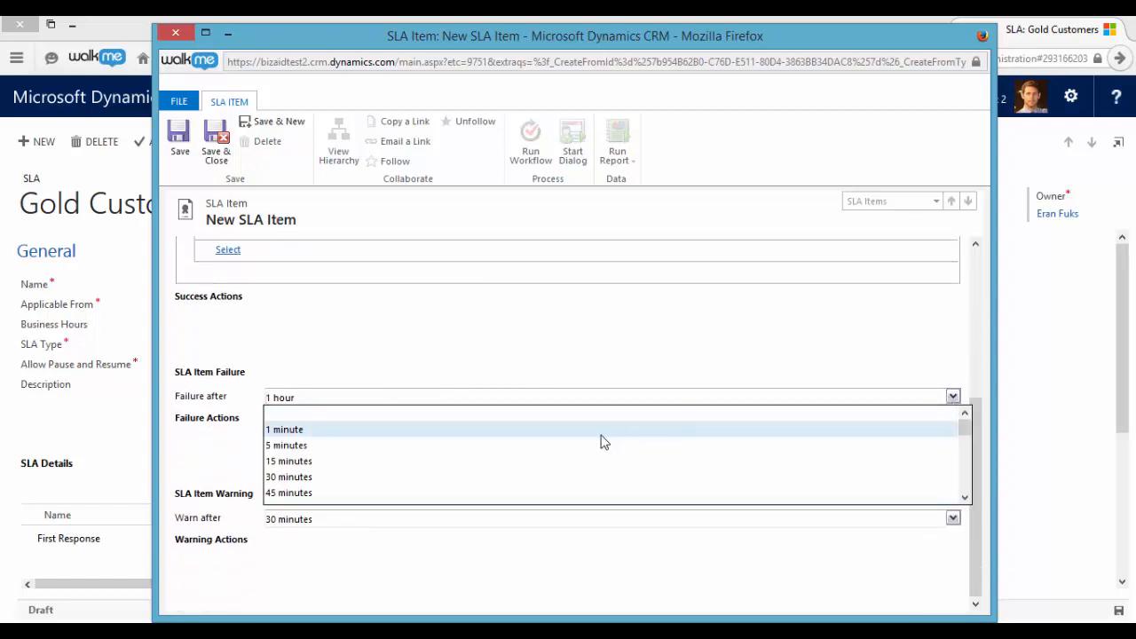
scroll(604, 441, down, 5)
click(506, 440)
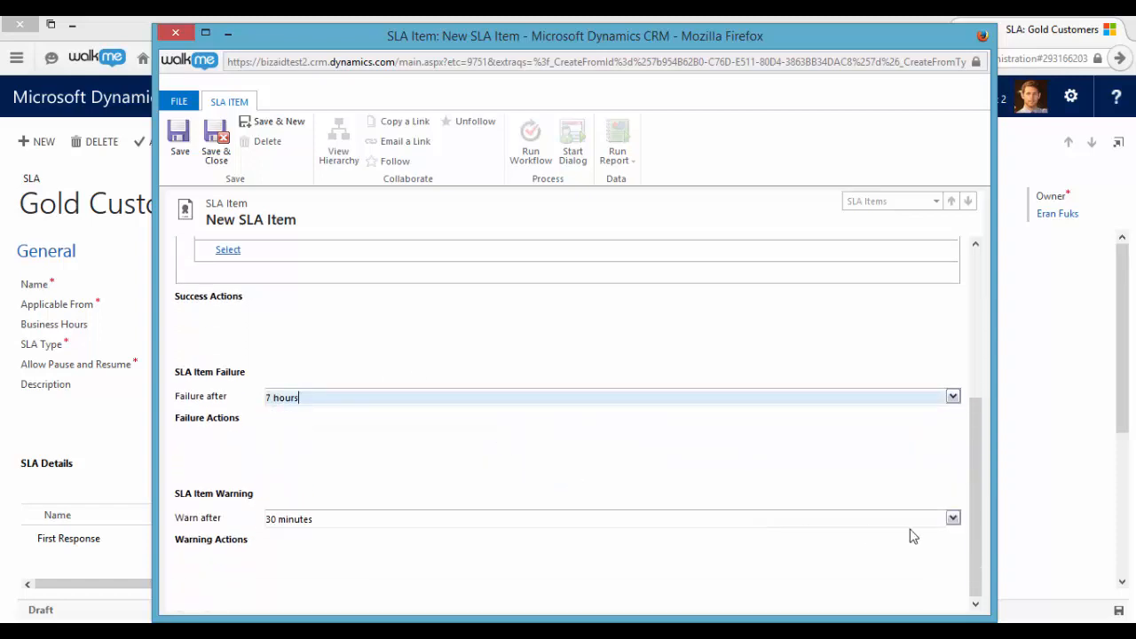
click(950, 524)
scroll(631, 542, down, 6)
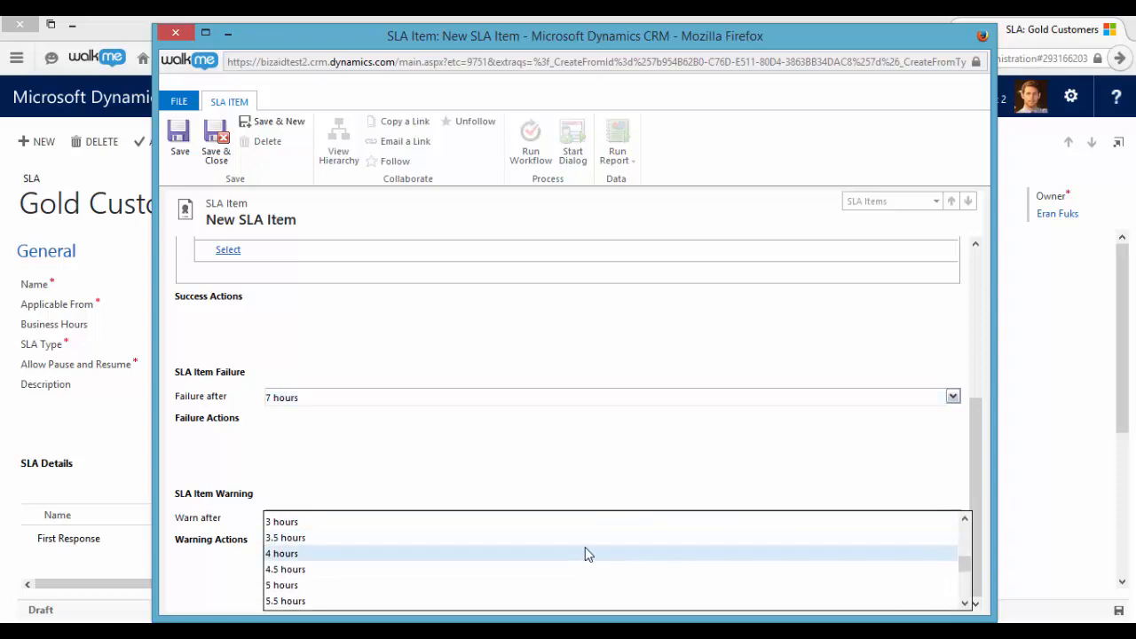
scroll(536, 559, down, 1)
click(474, 523)
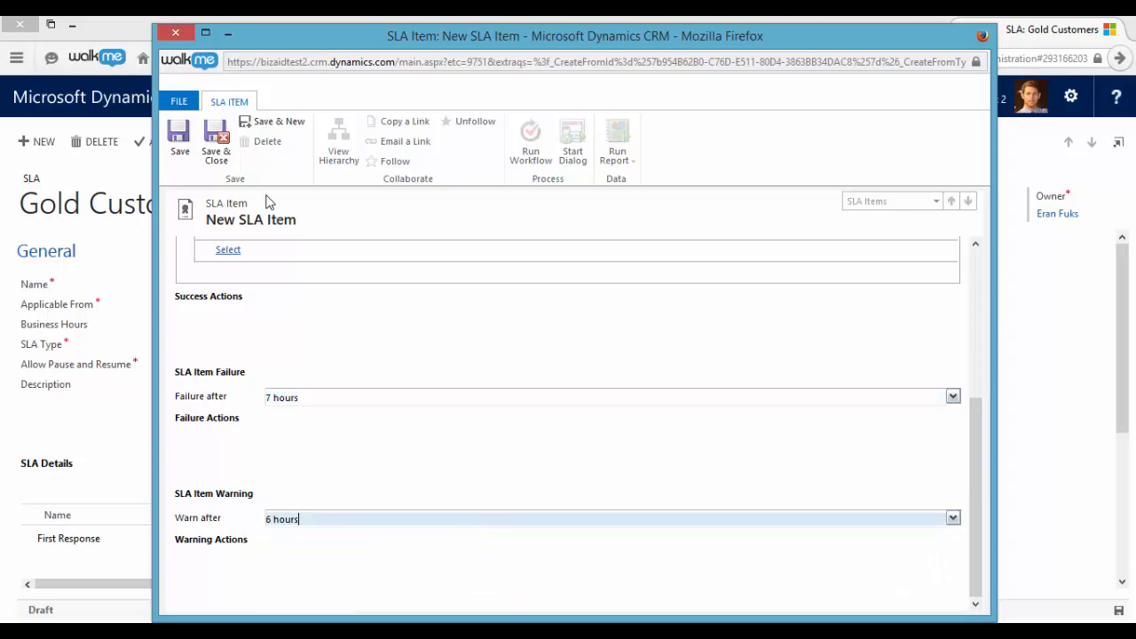
- Activate the Gold Customers SLA and set it as the default, confirming both actions
click(174, 142)
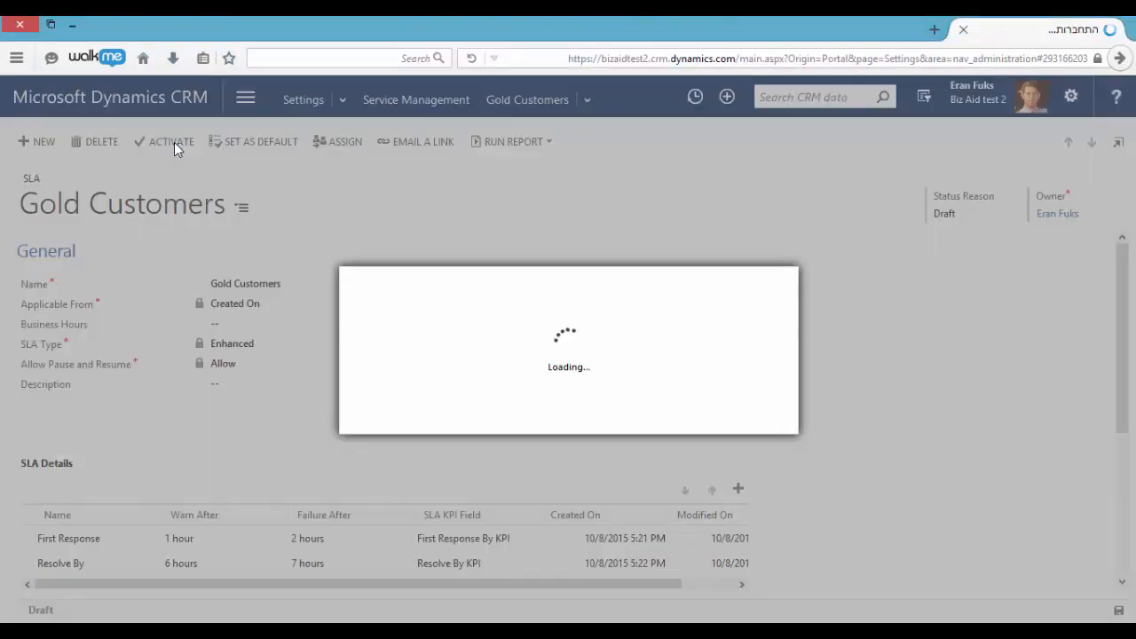
click(661, 421)
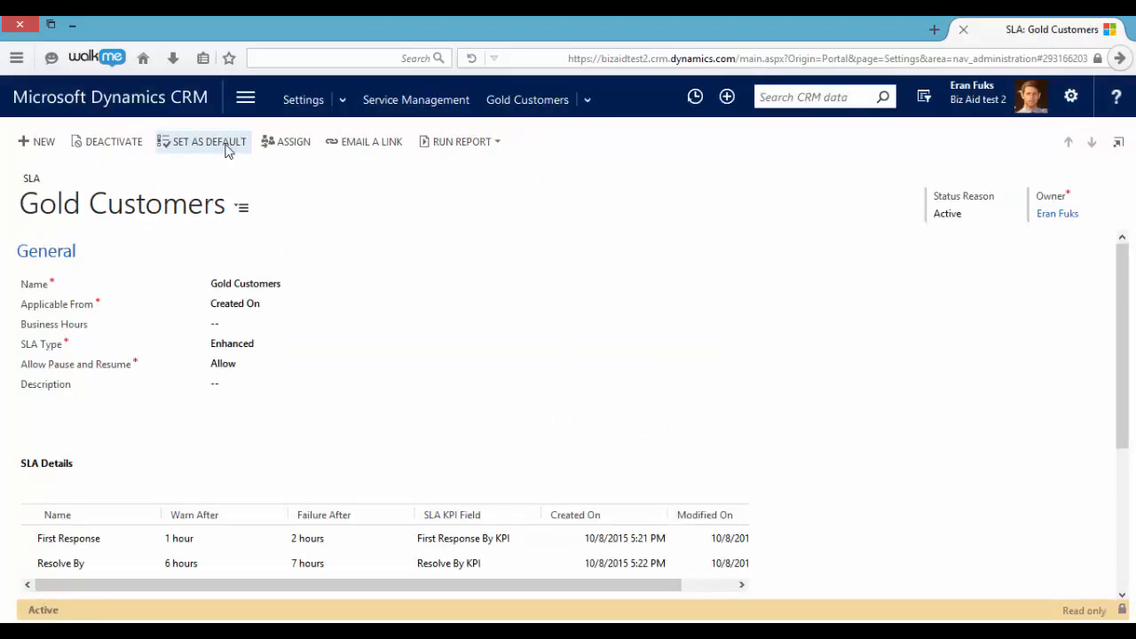
click(227, 143)
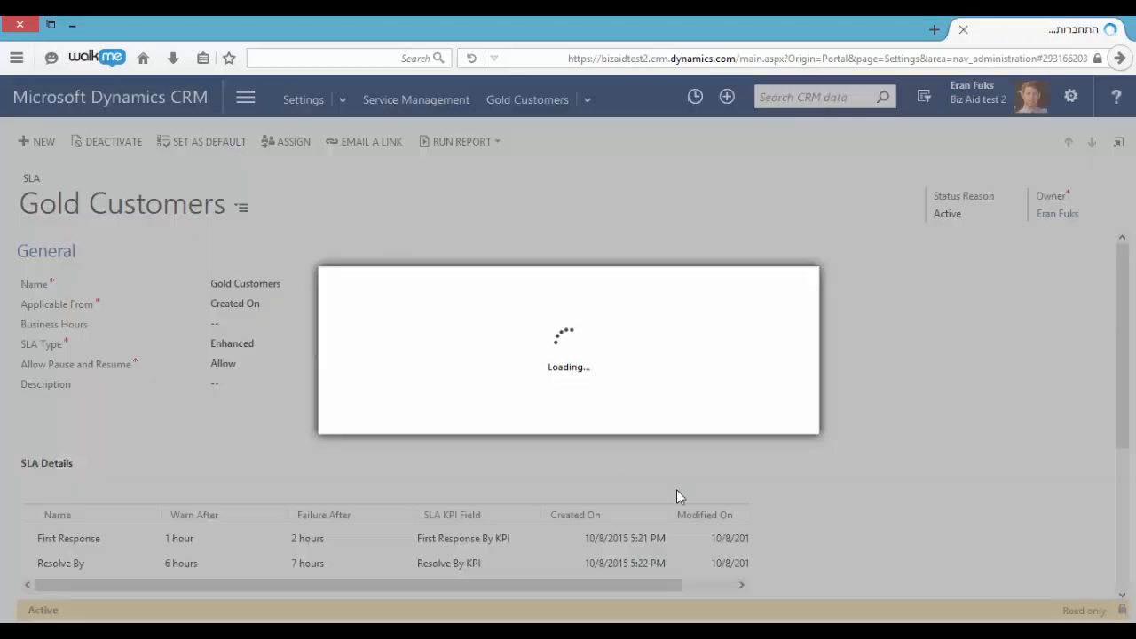
click(675, 418)
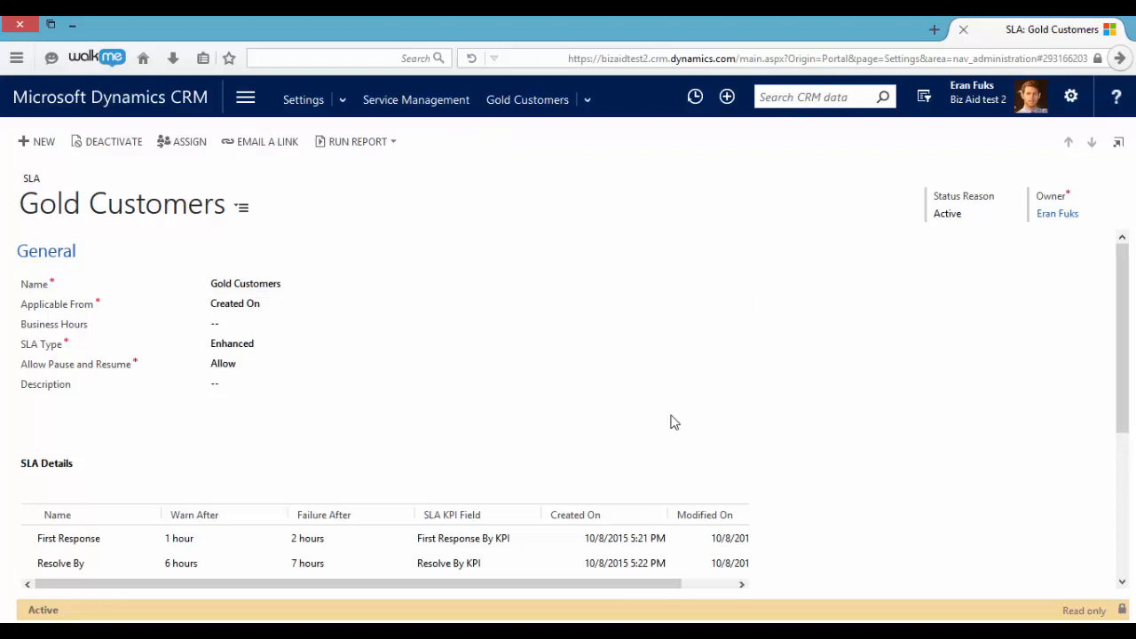
- Review the on-hold case status values in the Service Configuration Settings under Service Management, and close the System Settings dialog
click(249, 98)
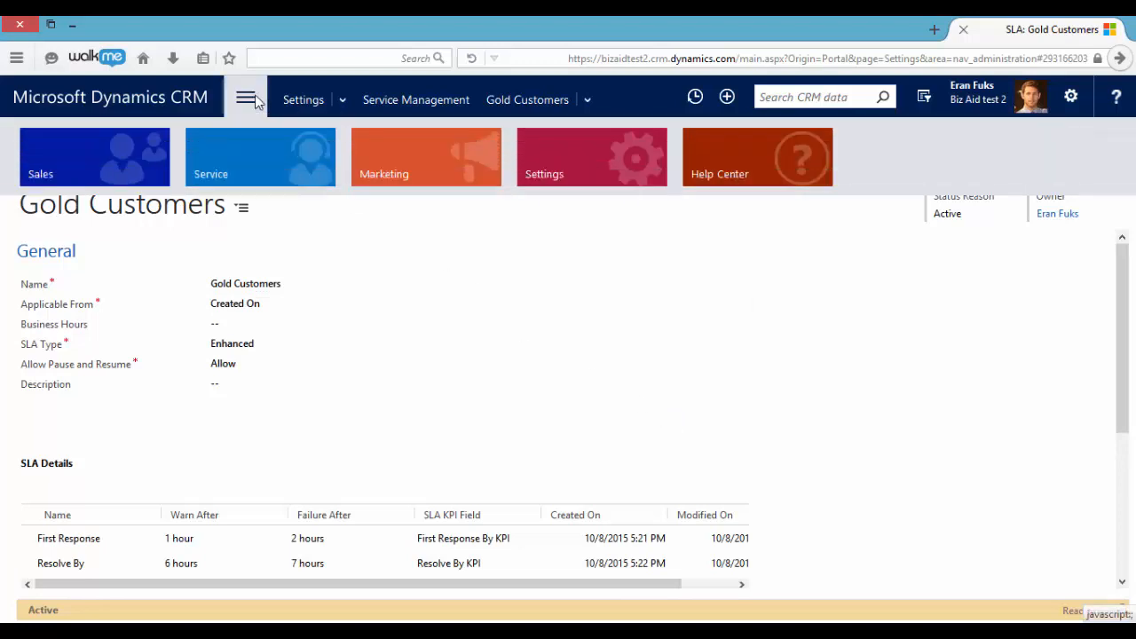
click(594, 168)
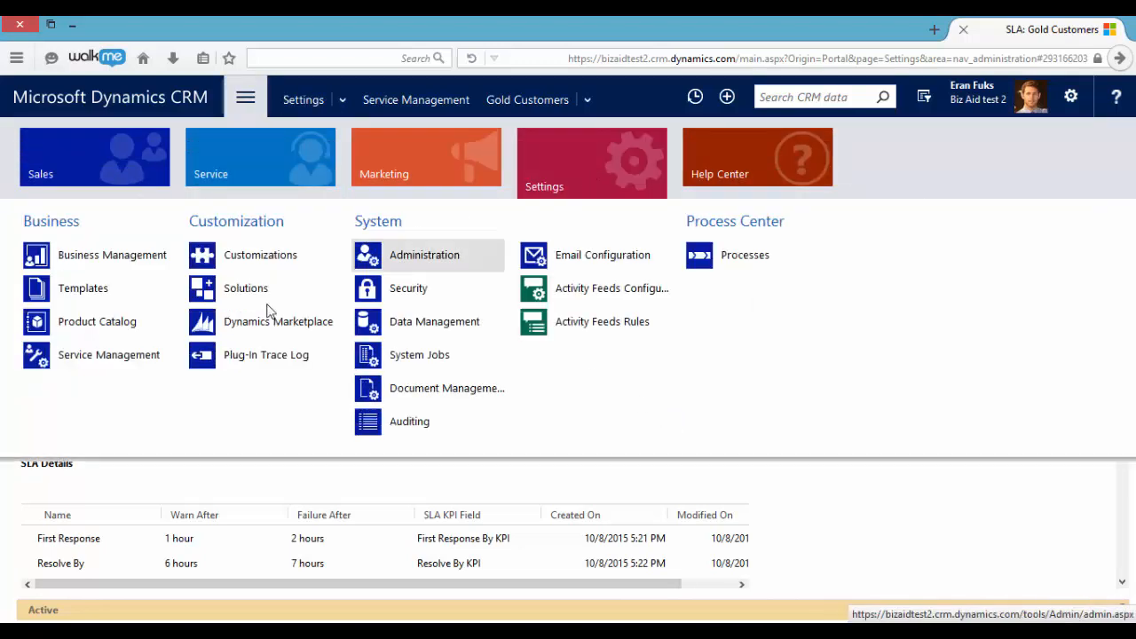
click(148, 353)
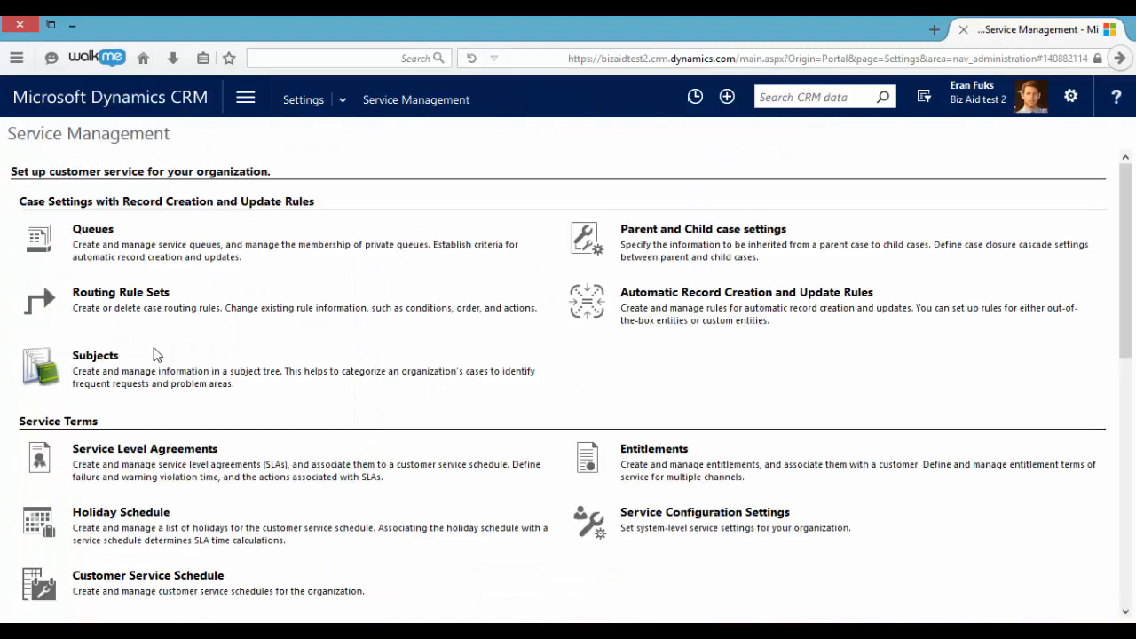
click(663, 520)
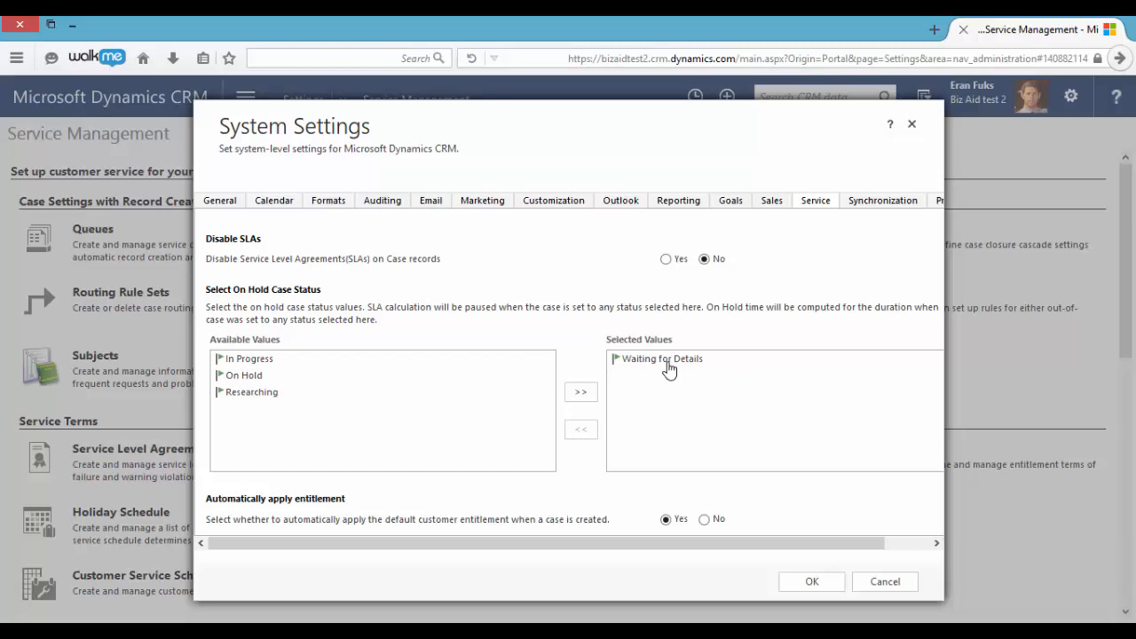
click(790, 567)
- Create a new service case titled Test 2 for the customer Coho Winery (sample) and save it
click(246, 100)
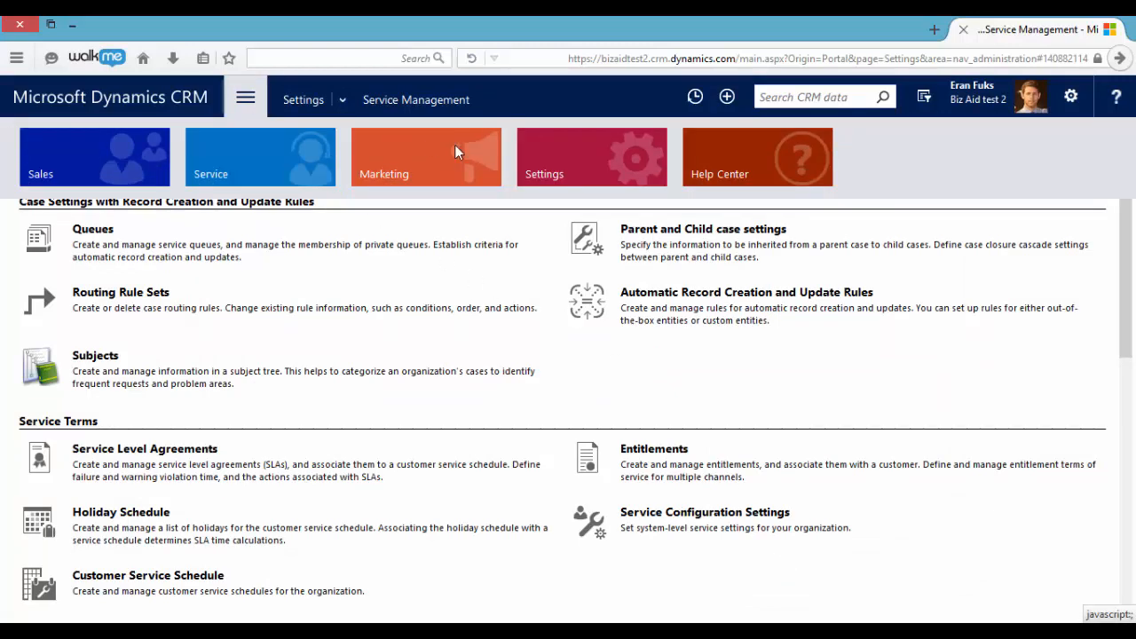
click(256, 161)
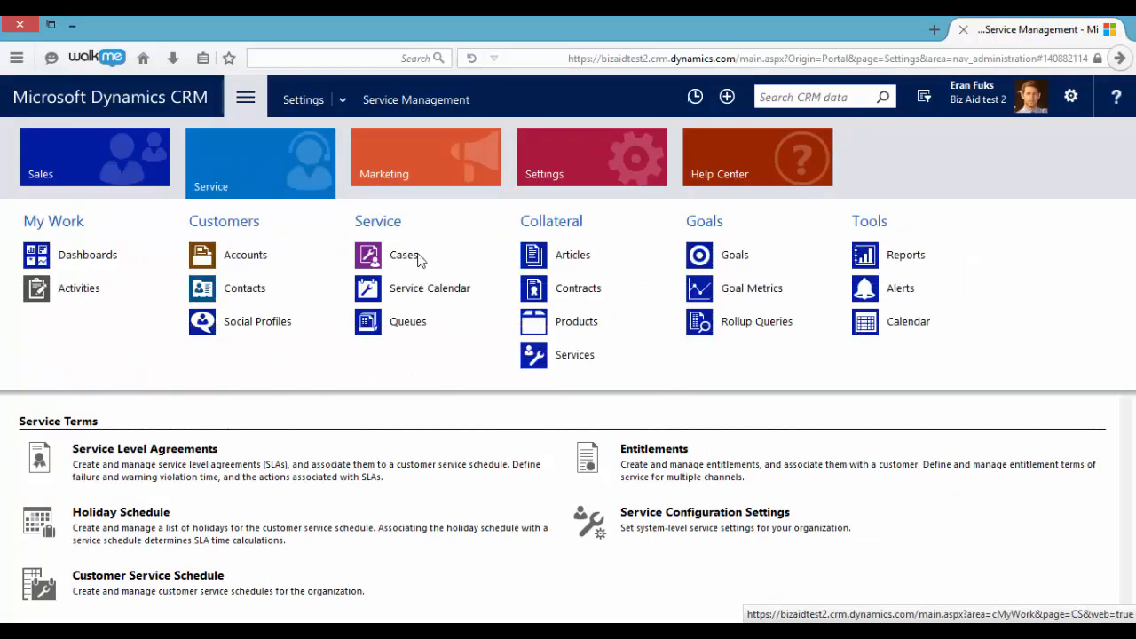
click(418, 257)
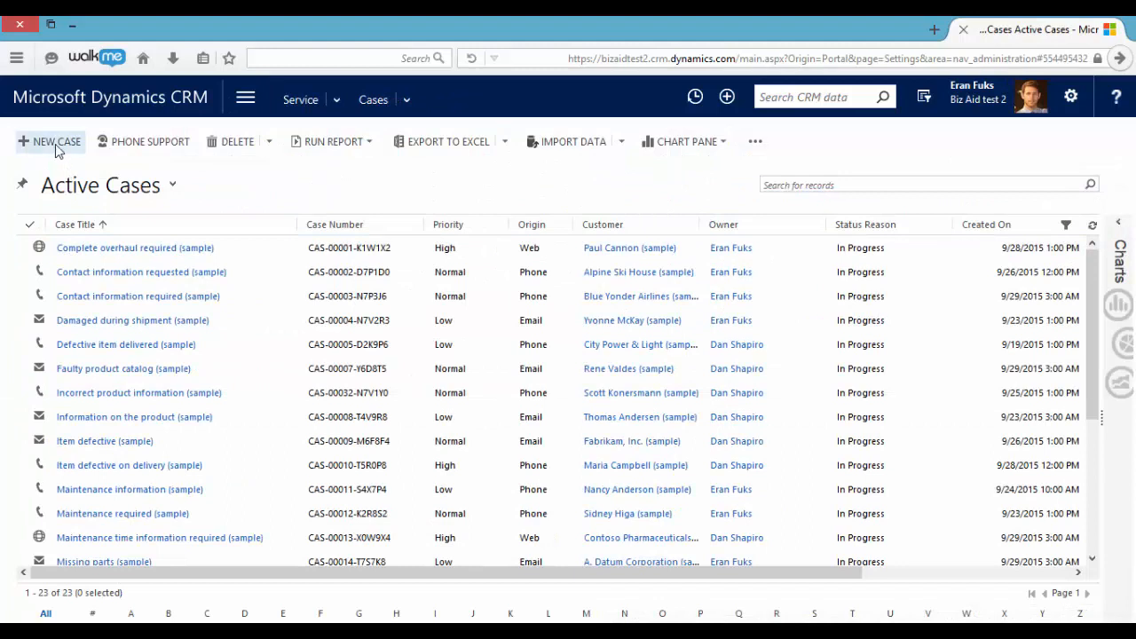
click(55, 143)
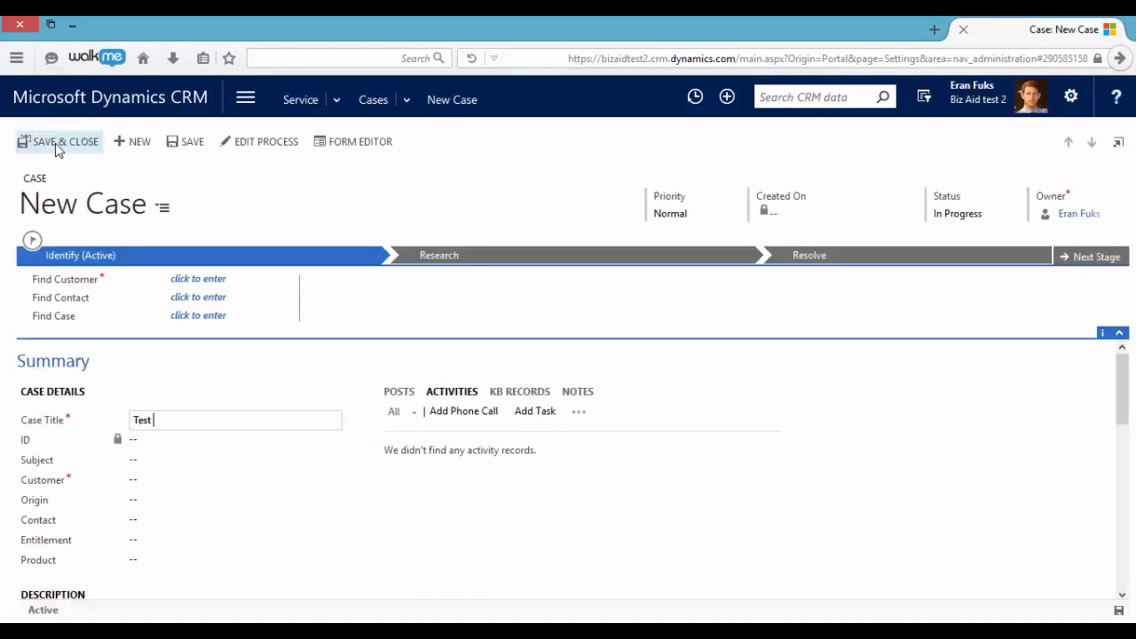
click(186, 485)
click(334, 485)
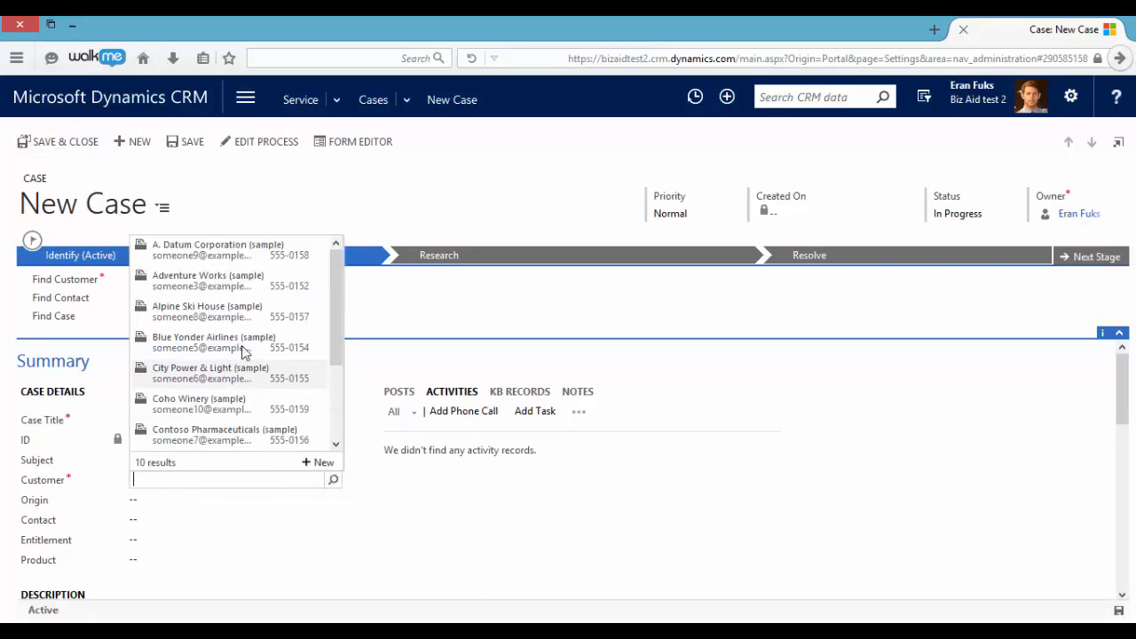
scroll(238, 382, down, 1)
click(241, 386)
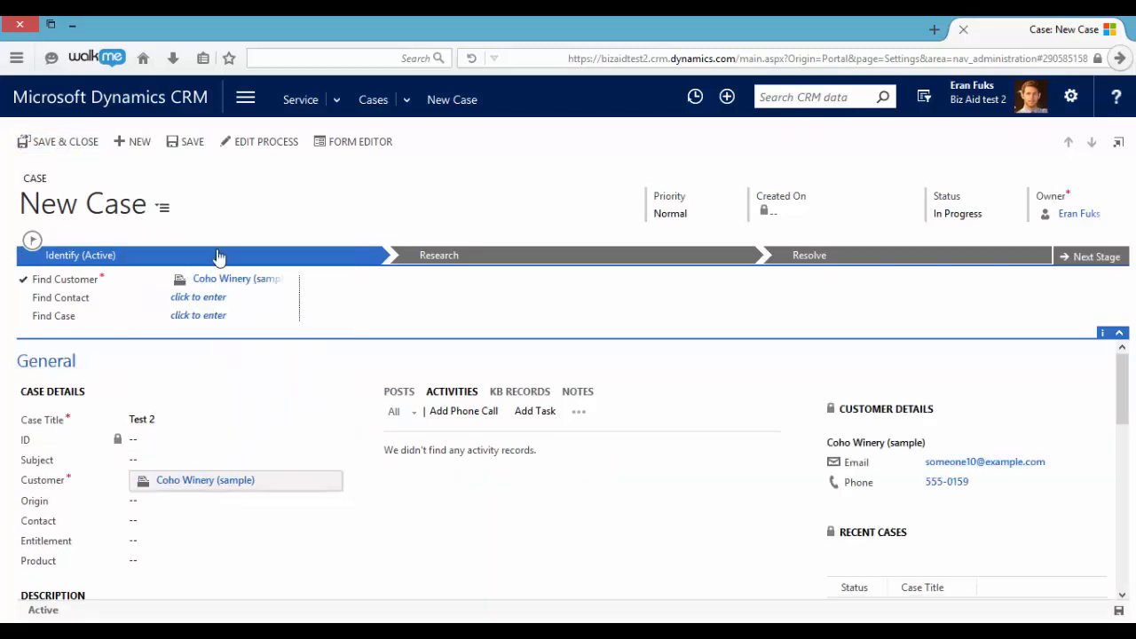
click(183, 145)
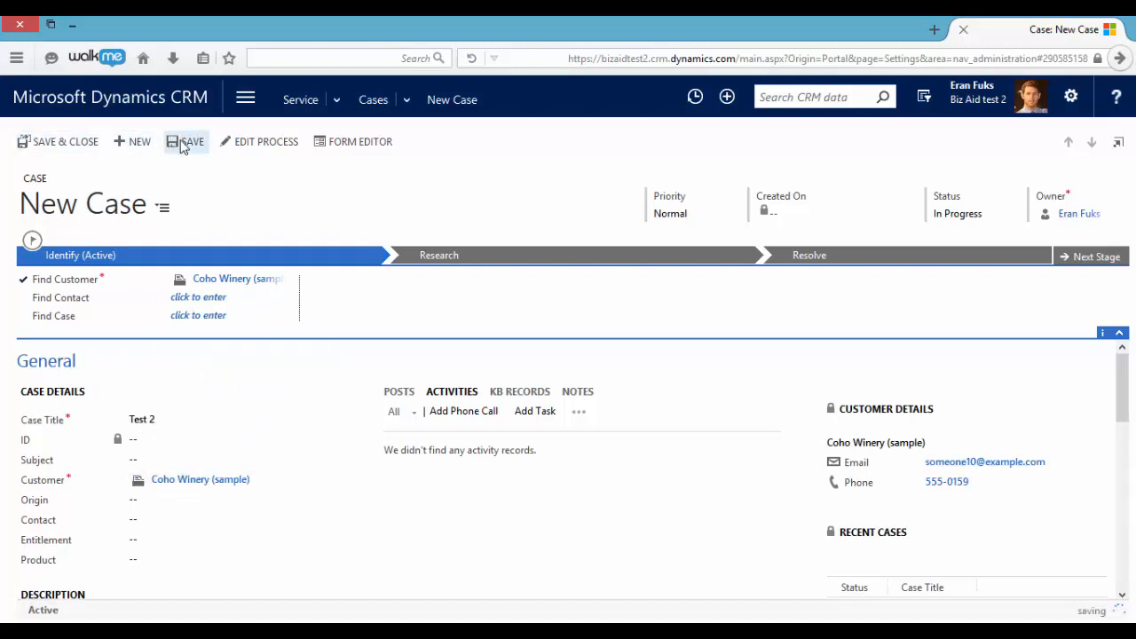
- Examine the Test 2 case's Applicable SLA fields, and expand its Enhanced SLA Details to check the timers and KPI records
scroll(267, 365, down, 2)
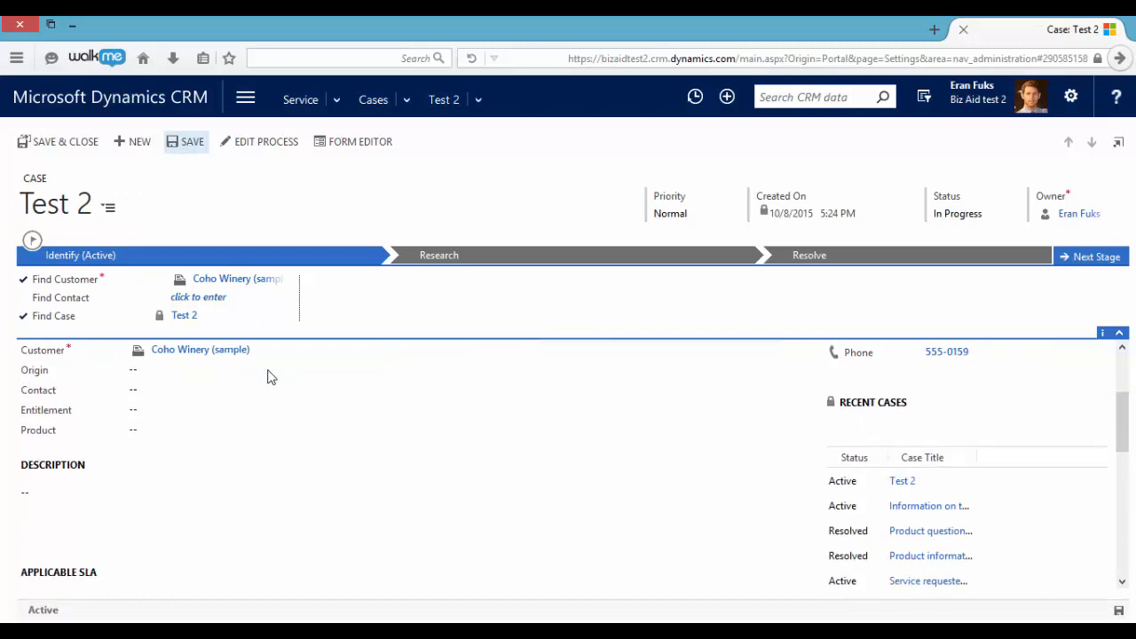
scroll(272, 388, down, 3)
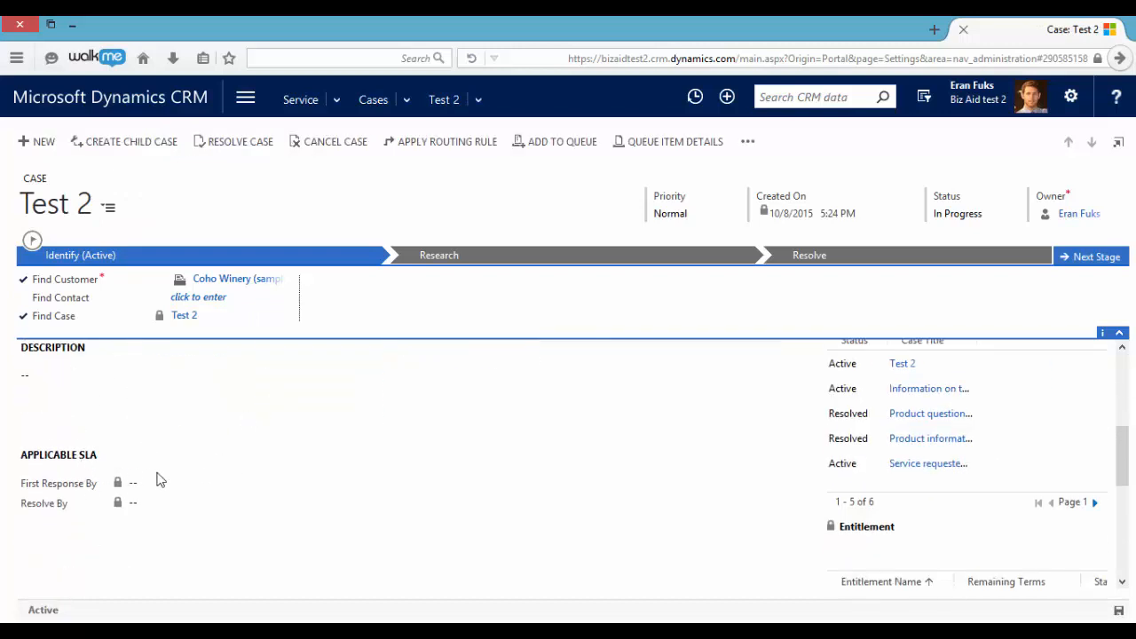
scroll(169, 479, down, 5)
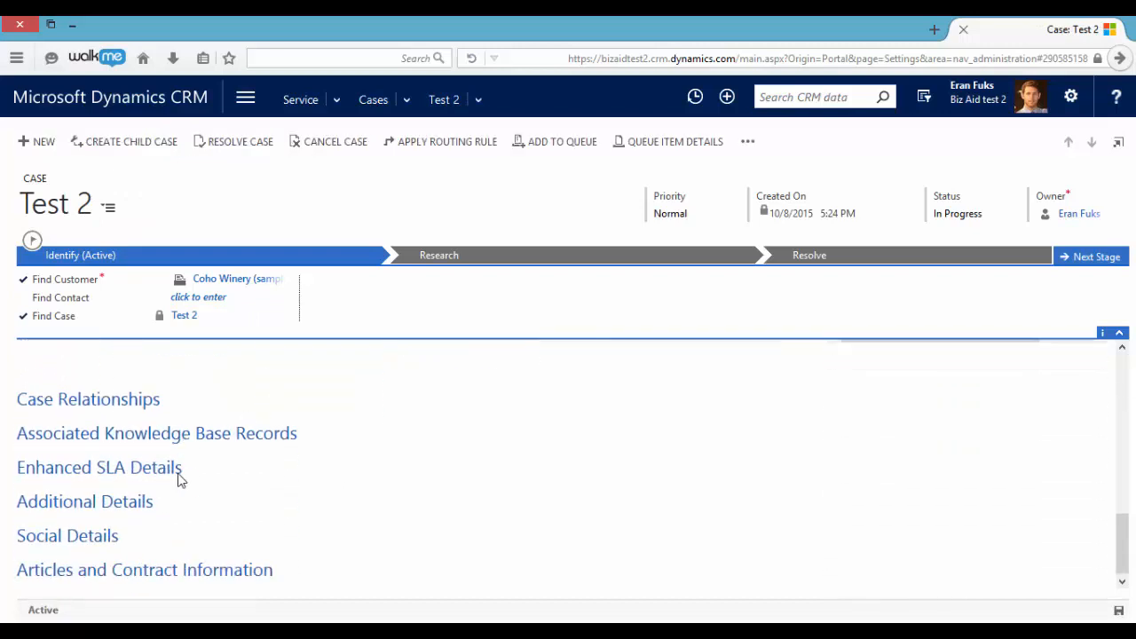
click(160, 469)
scroll(259, 479, down, 1)
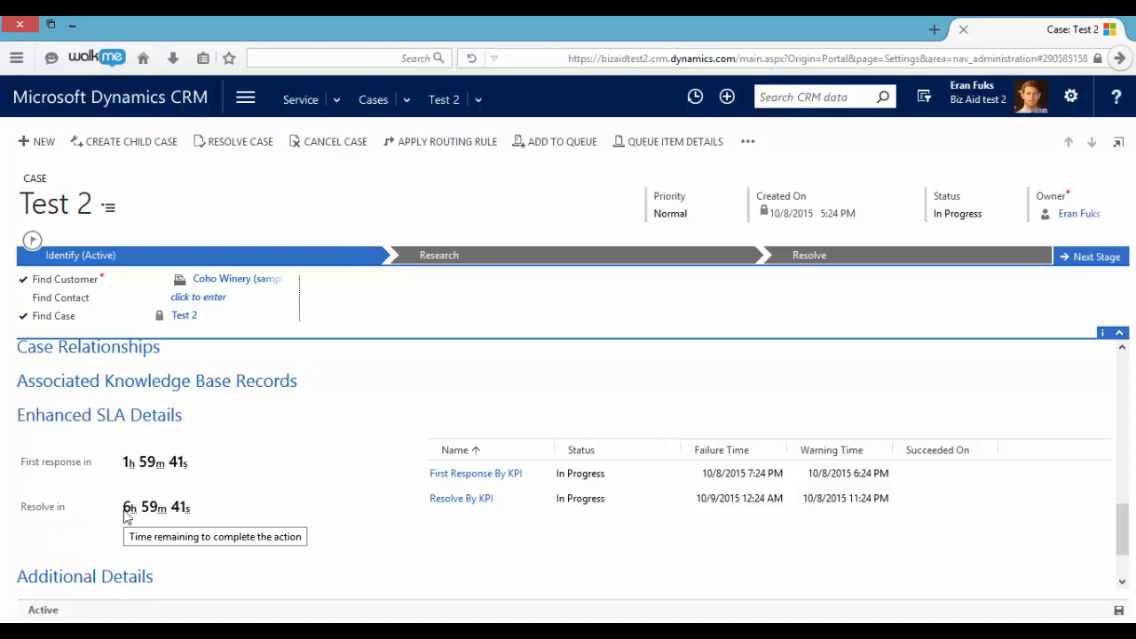
- Test SLA pause and resume by setting the case status to Waiting for Details and returning it to In Progress
click(973, 218)
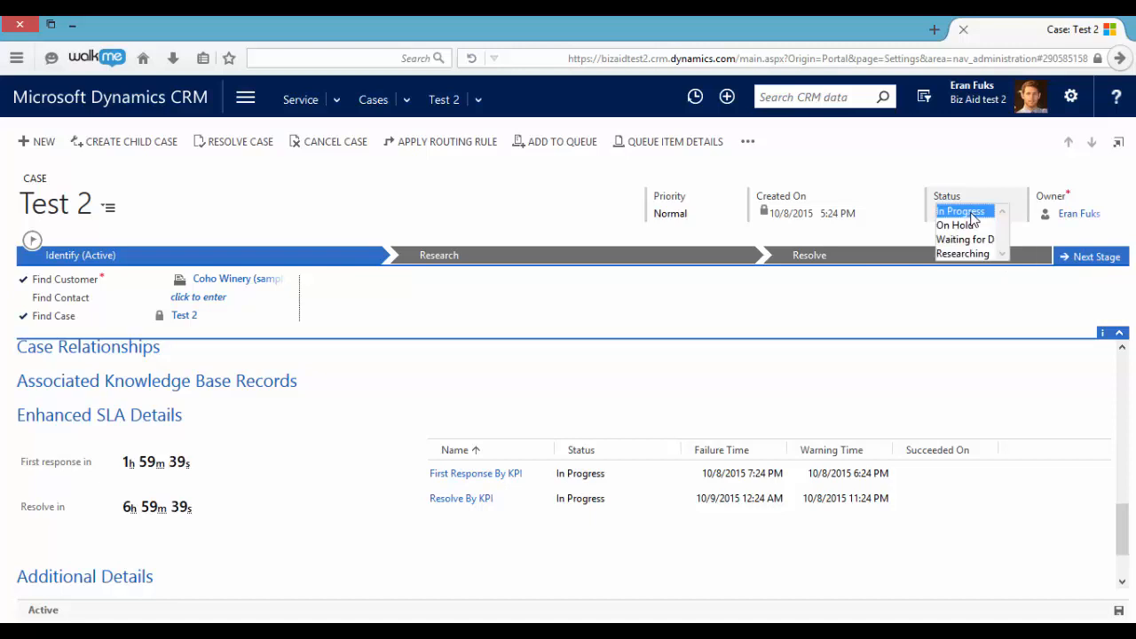
click(988, 240)
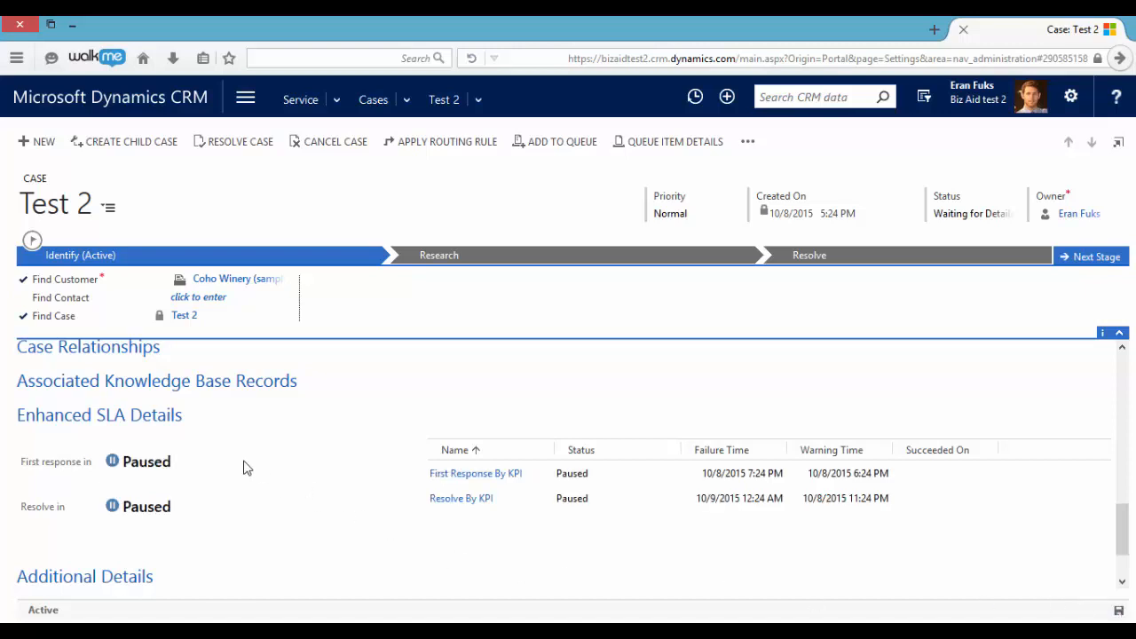
mouse_move(199, 469)
click(965, 213)
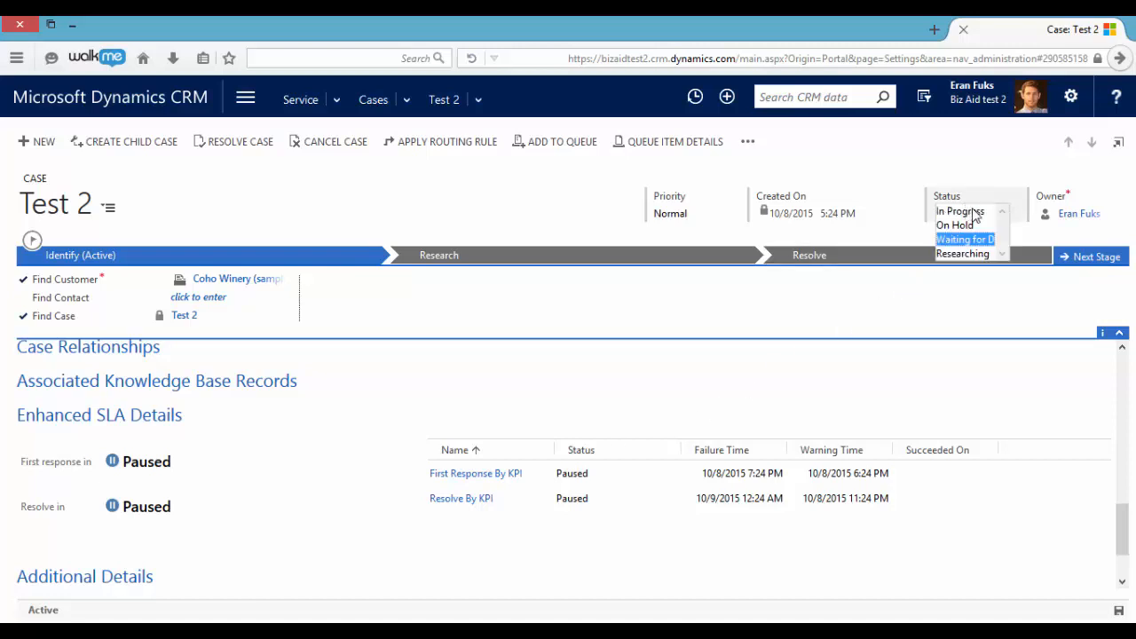
click(974, 213)
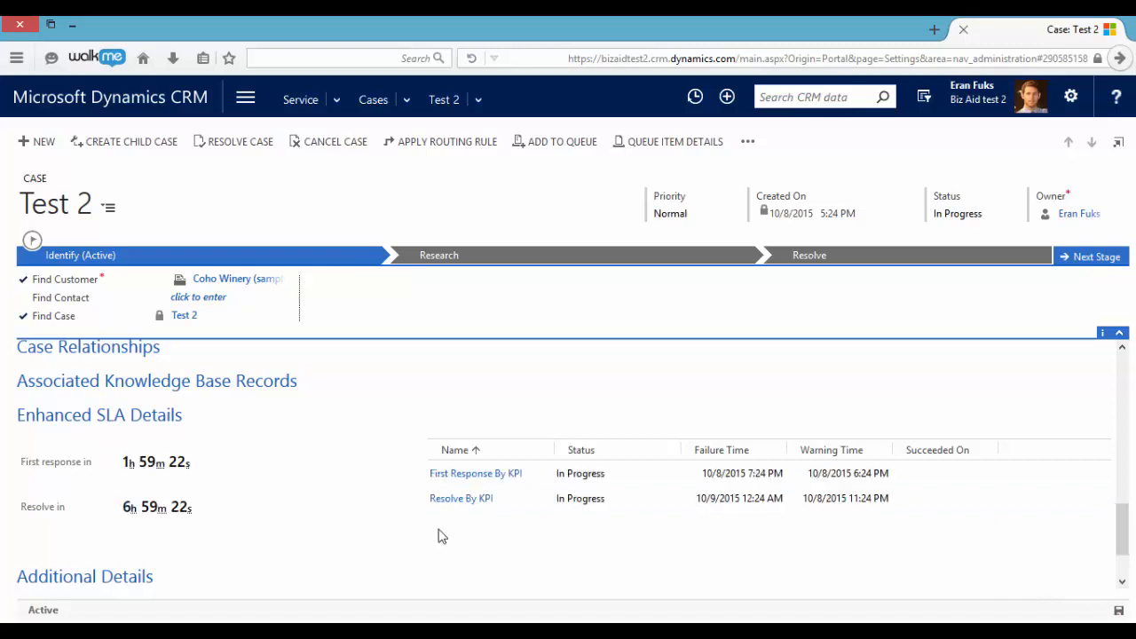
- Set First Response Sent to Yes in the Test 2 case's Additional Details and save the case
scroll(329, 503, down, 1)
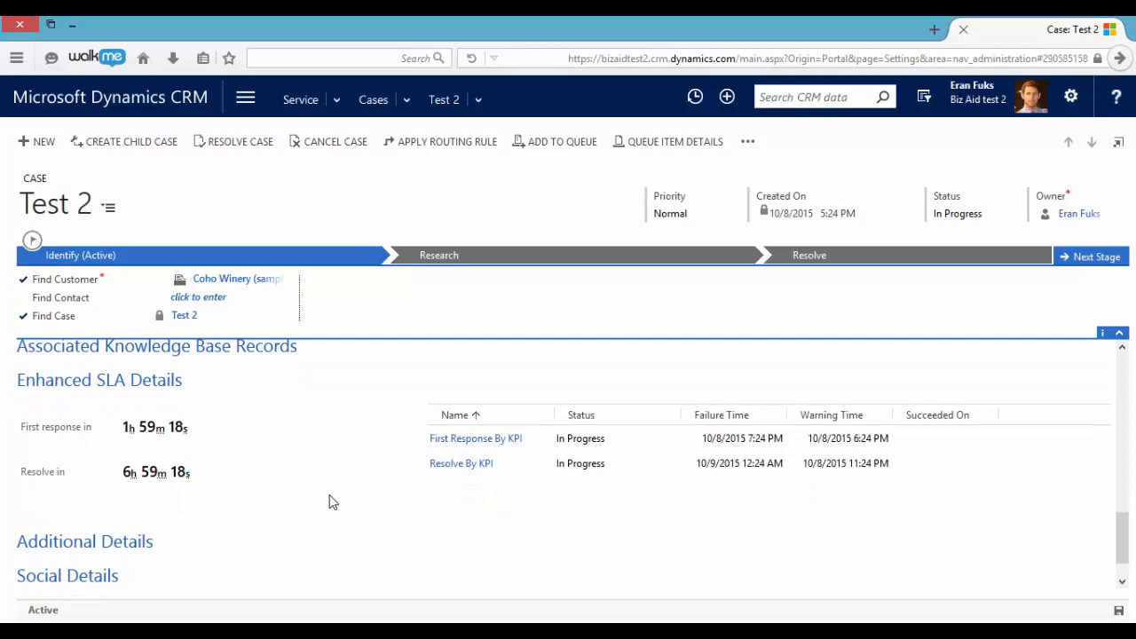
scroll(329, 502, down, 1)
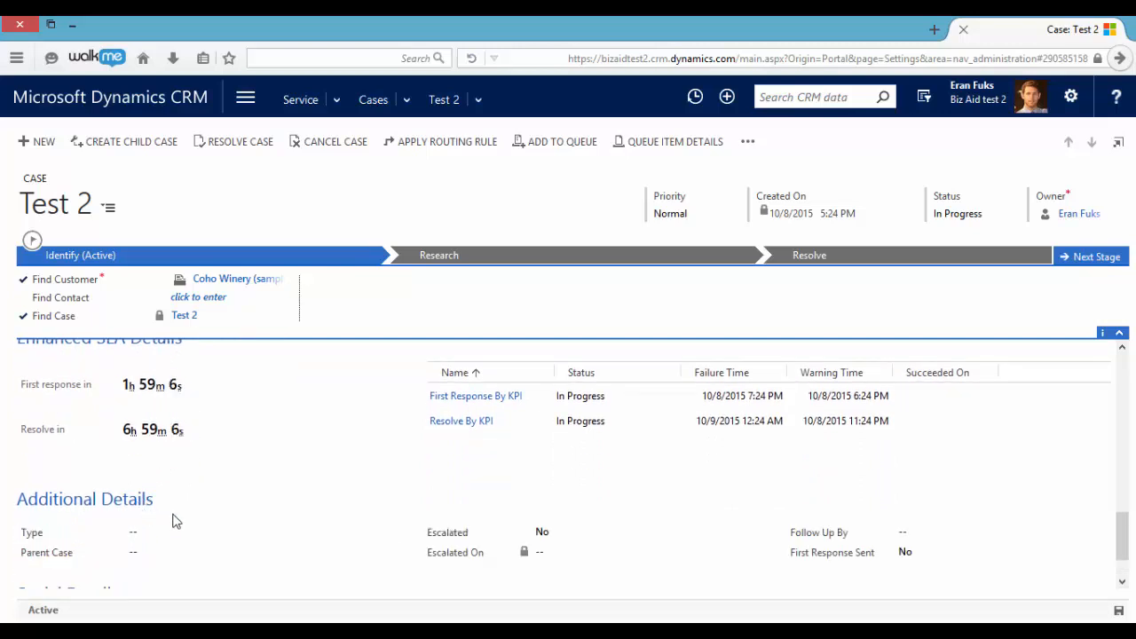
click(920, 554)
click(922, 538)
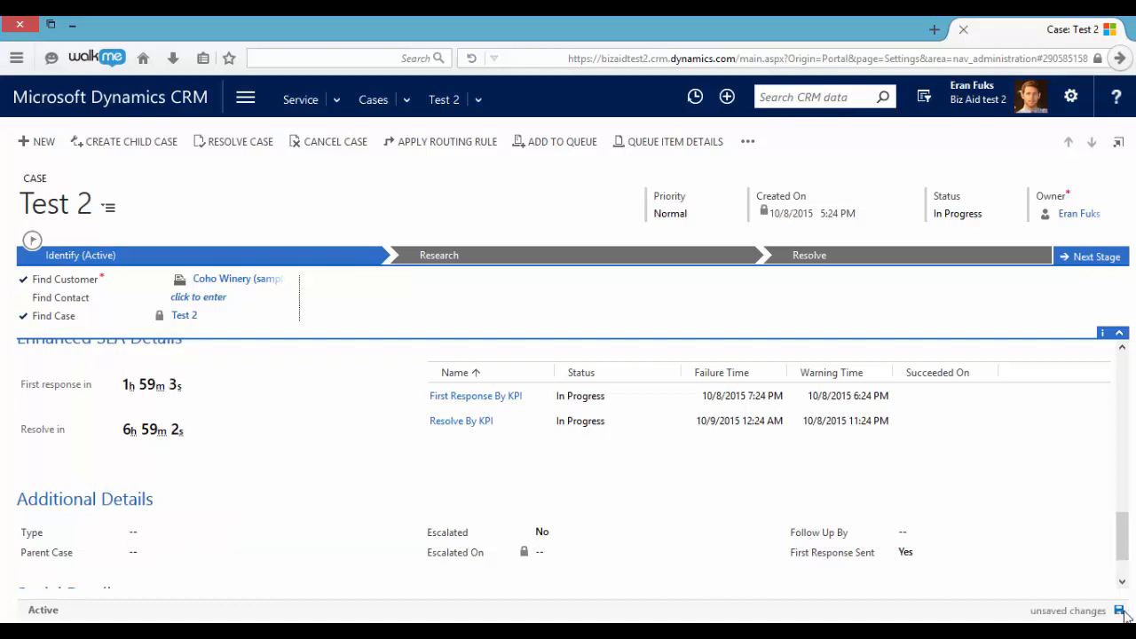
click(1119, 612)
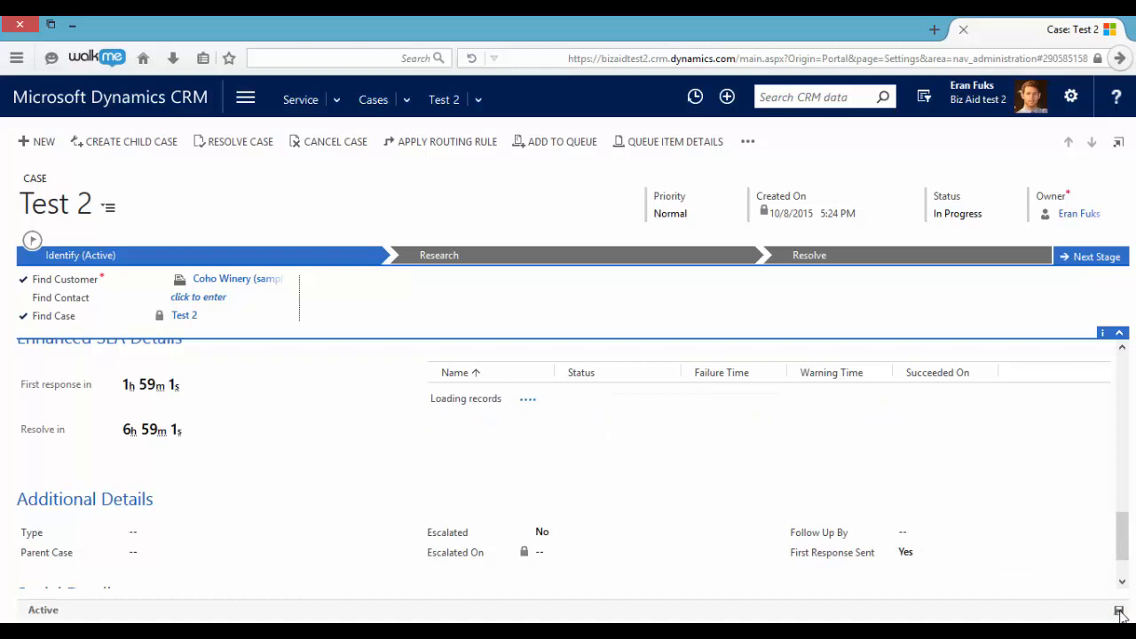